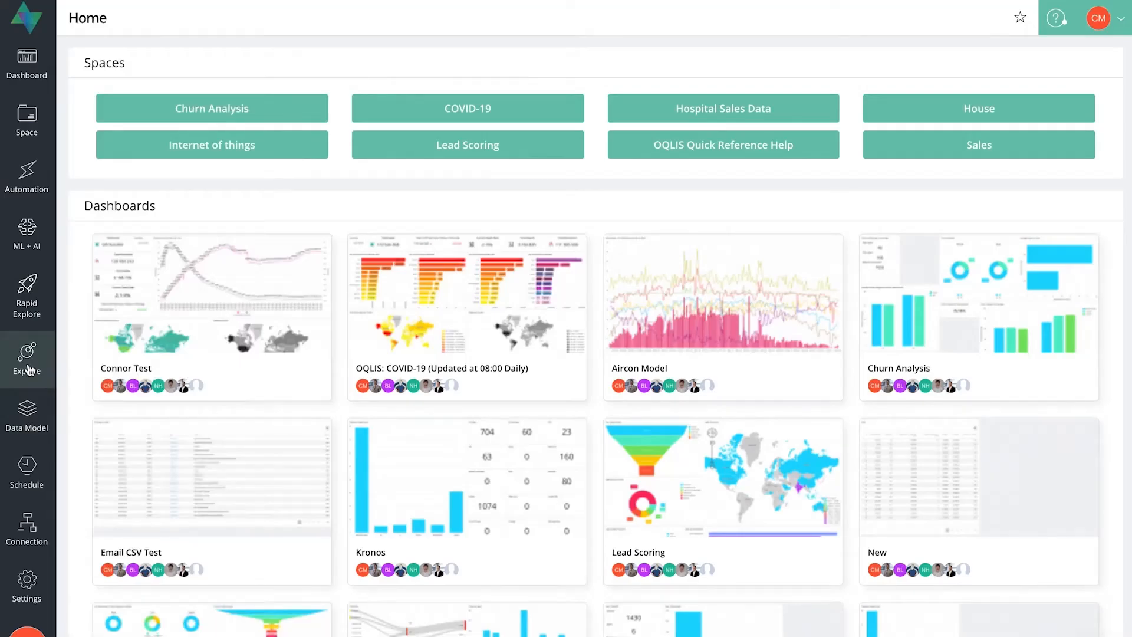
Open the Explore page and load the Titanic Data model.
click(28, 369)
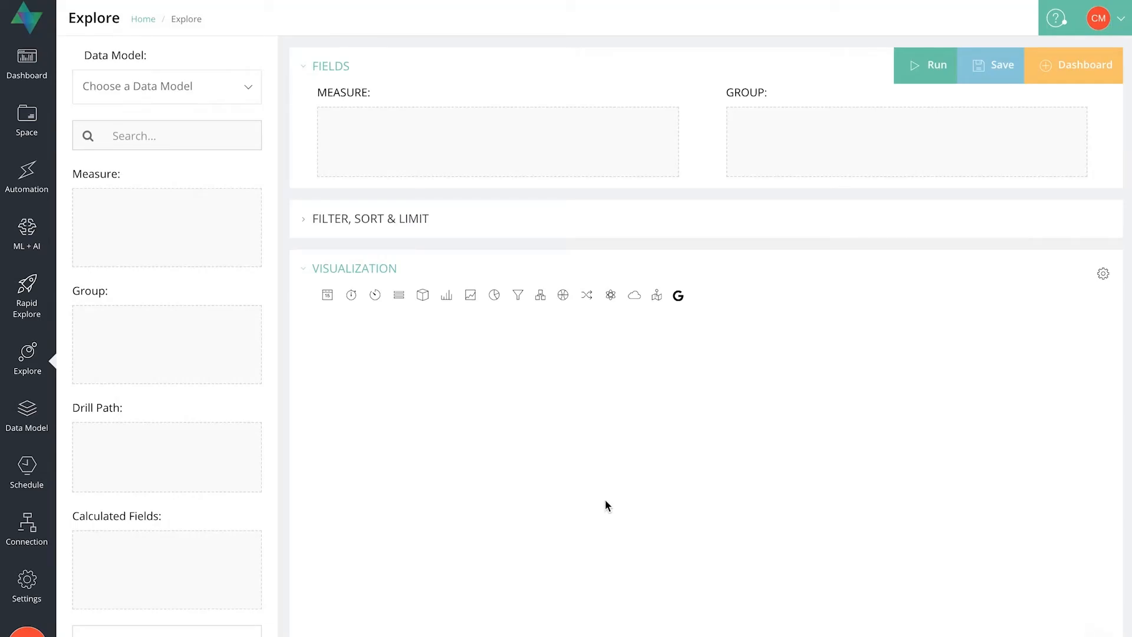
click(243, 90)
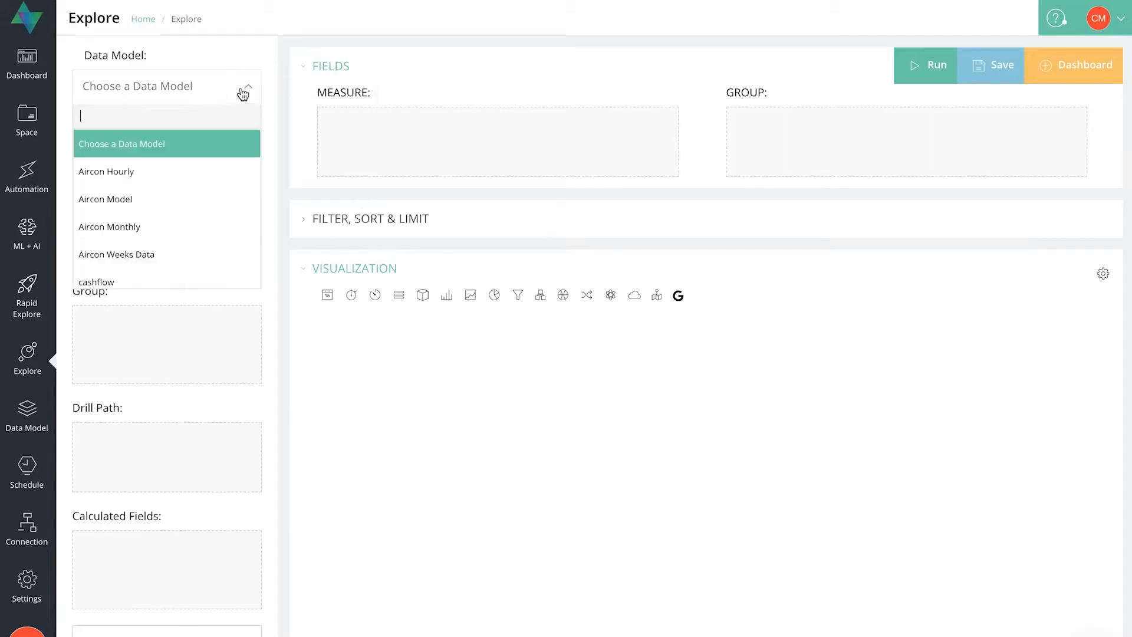
scroll(168, 227, down, 10)
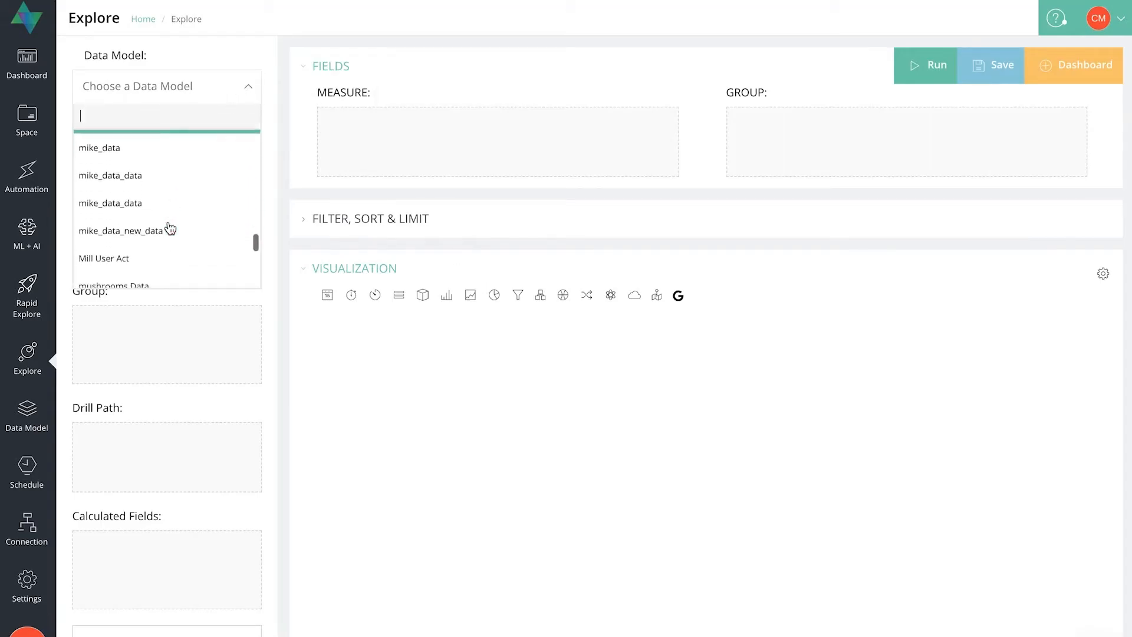
scroll(169, 229, down, 6)
click(138, 254)
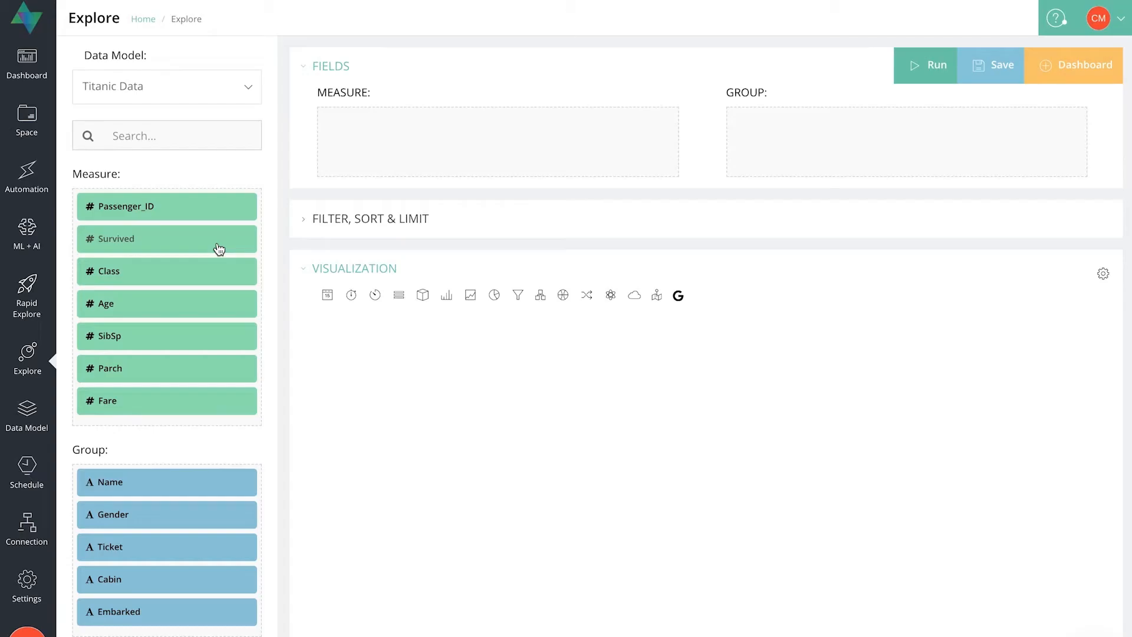
Group the Titanic data by Survived and check the resulting data.
drag(157, 235, 861, 146)
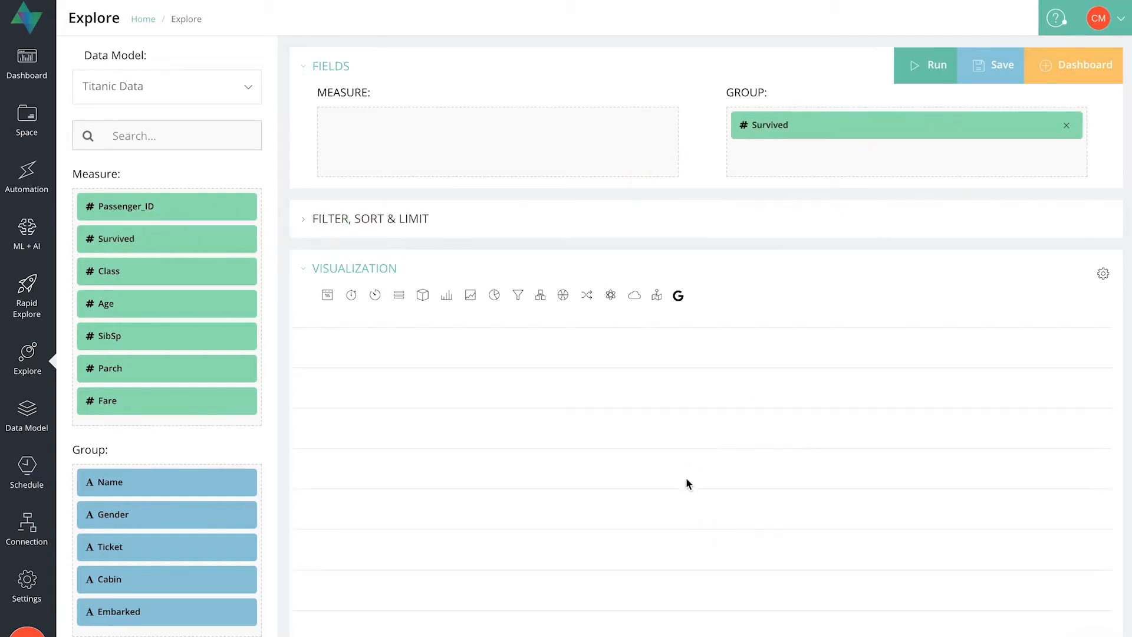
scroll(696, 505, down, 10)
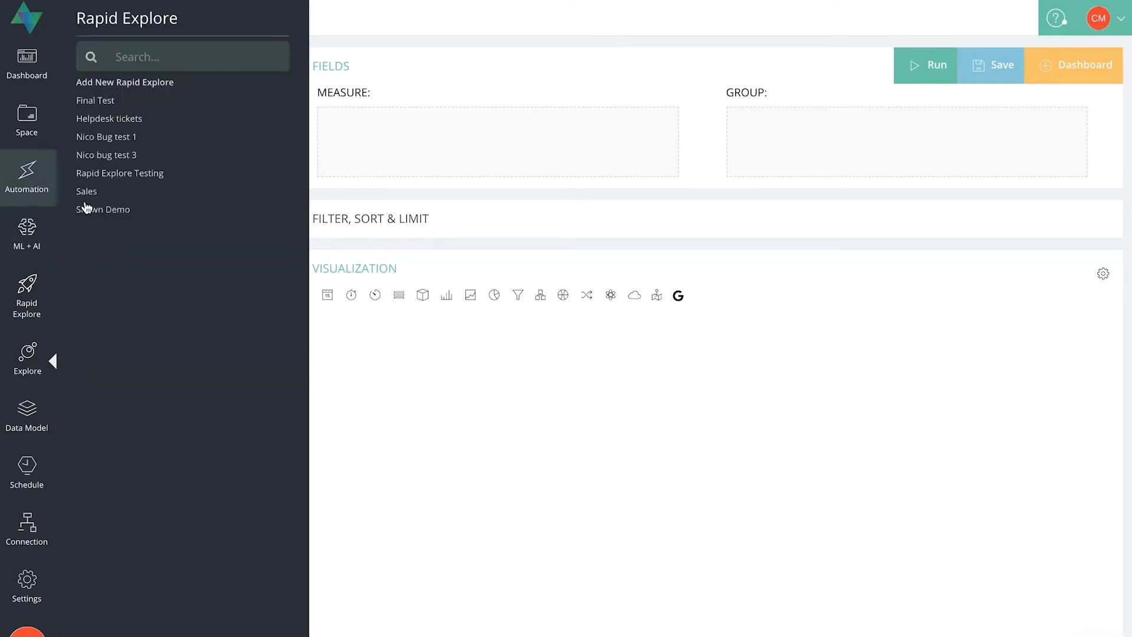
Add Passenger_ID as a measure aggregated by Count, and run the query to get the latest results.
drag(193, 206, 483, 136)
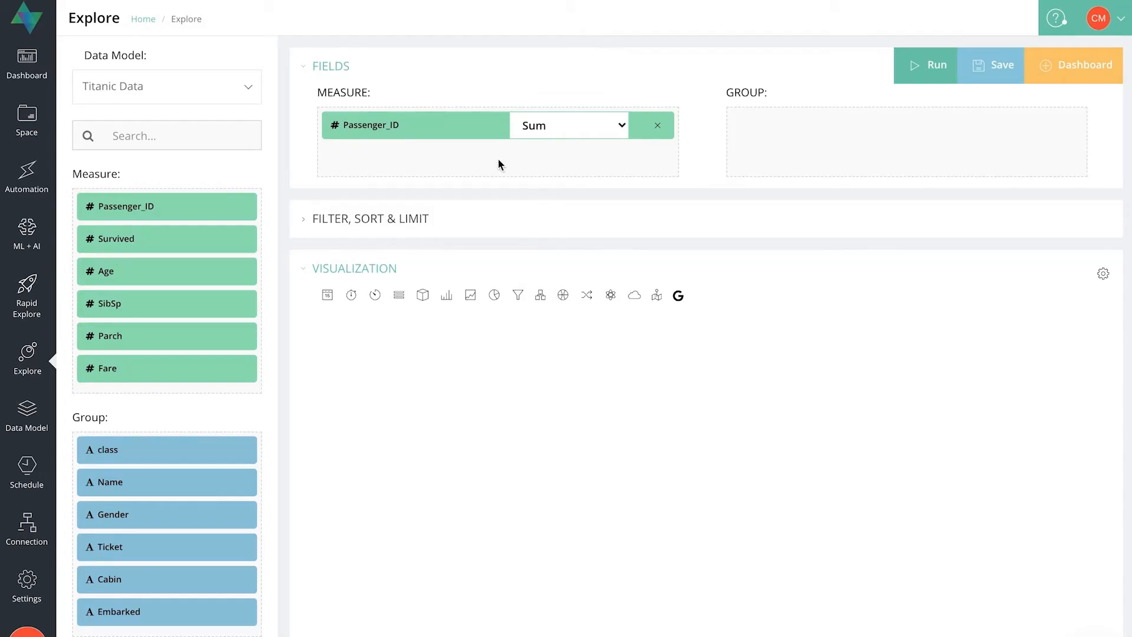
click(599, 126)
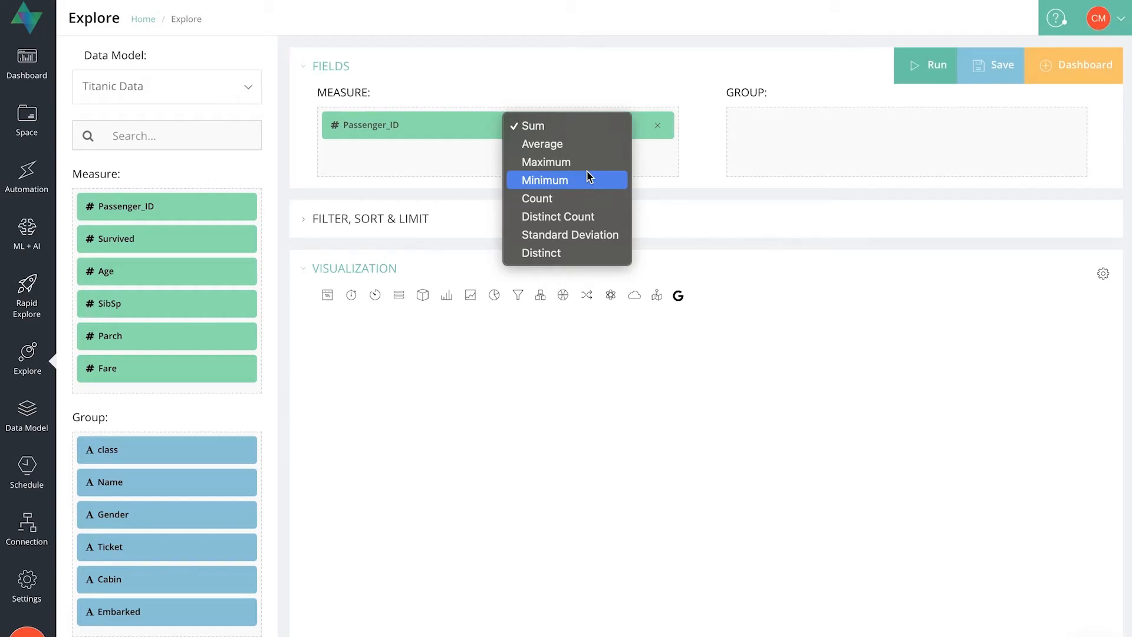
click(567, 198)
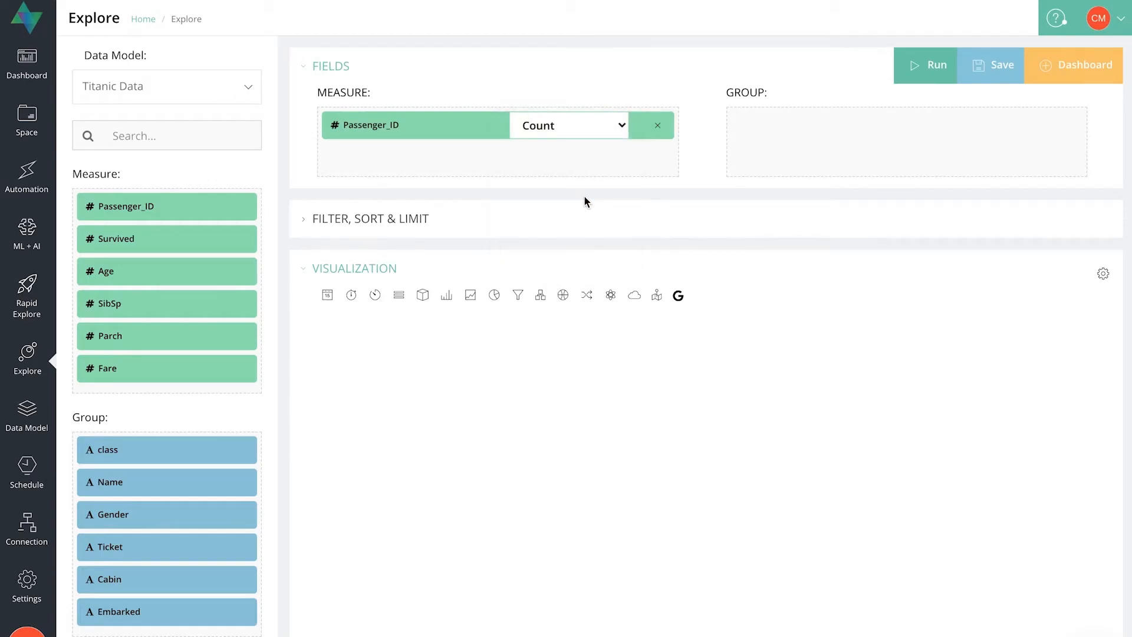
click(920, 65)
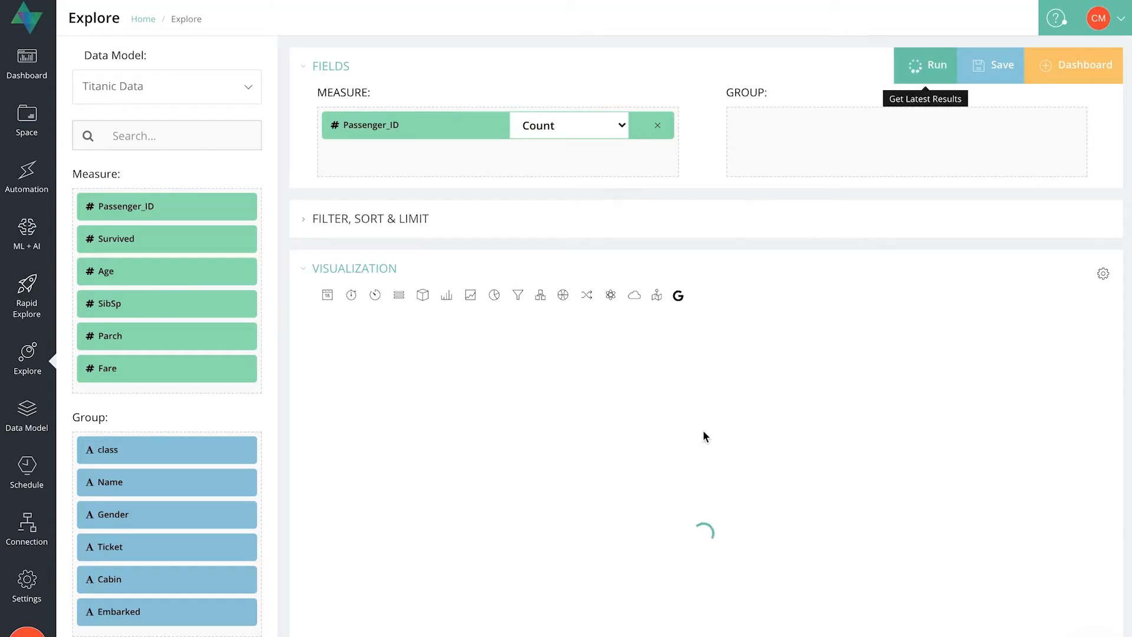
scroll(704, 433, down, 8)
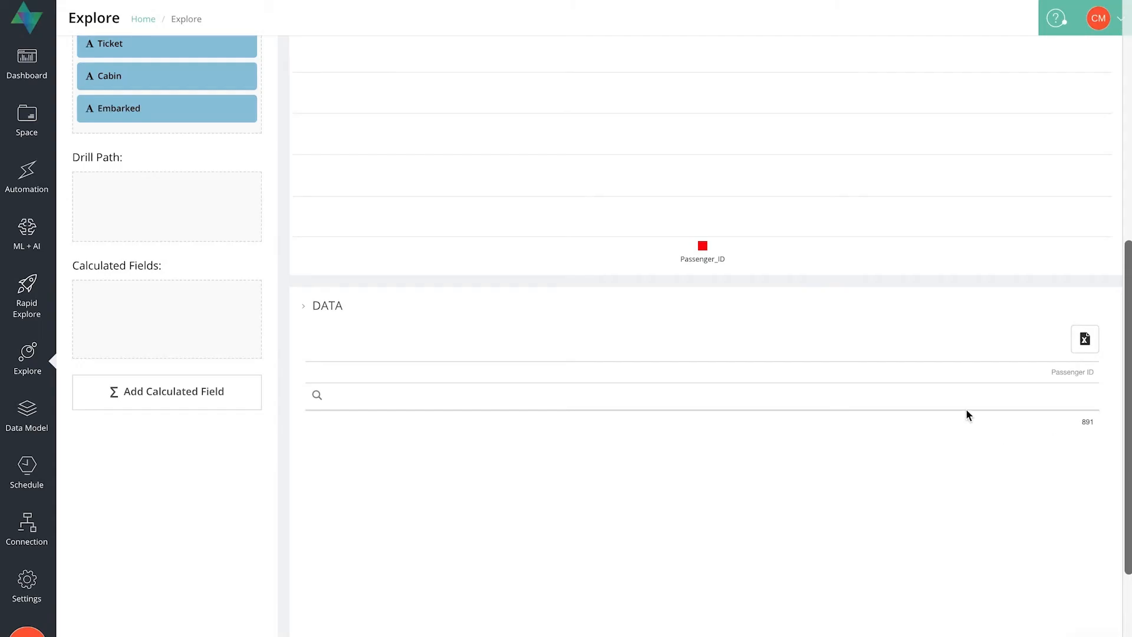
scroll(929, 155, up, 6)
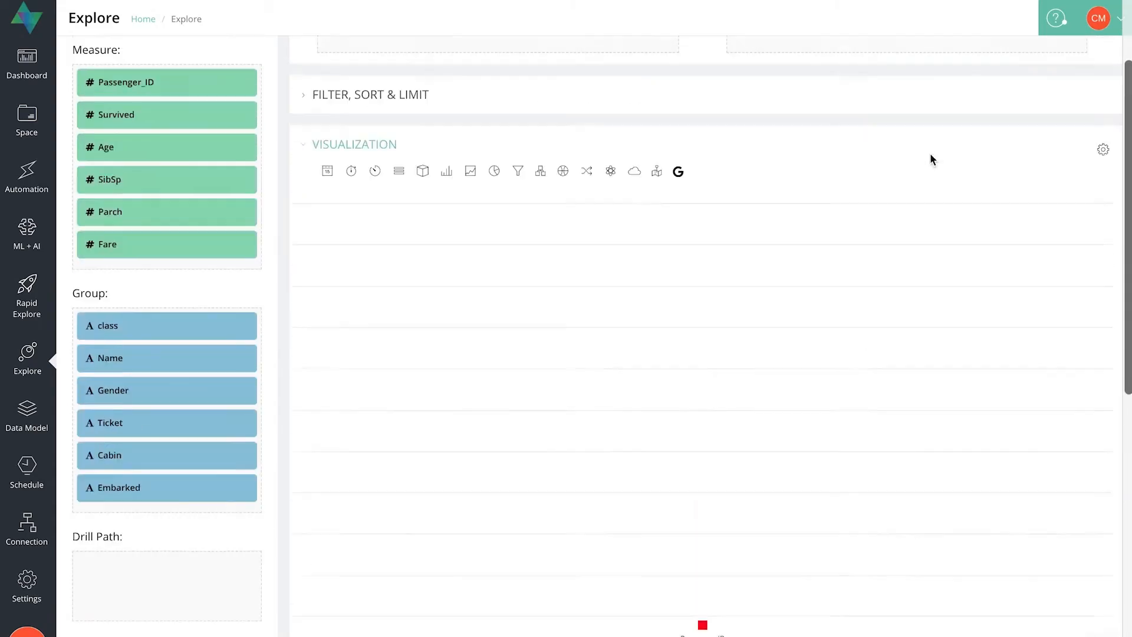
Show the passenger count as a Single Value visualization and group it by Gender.
click(327, 171)
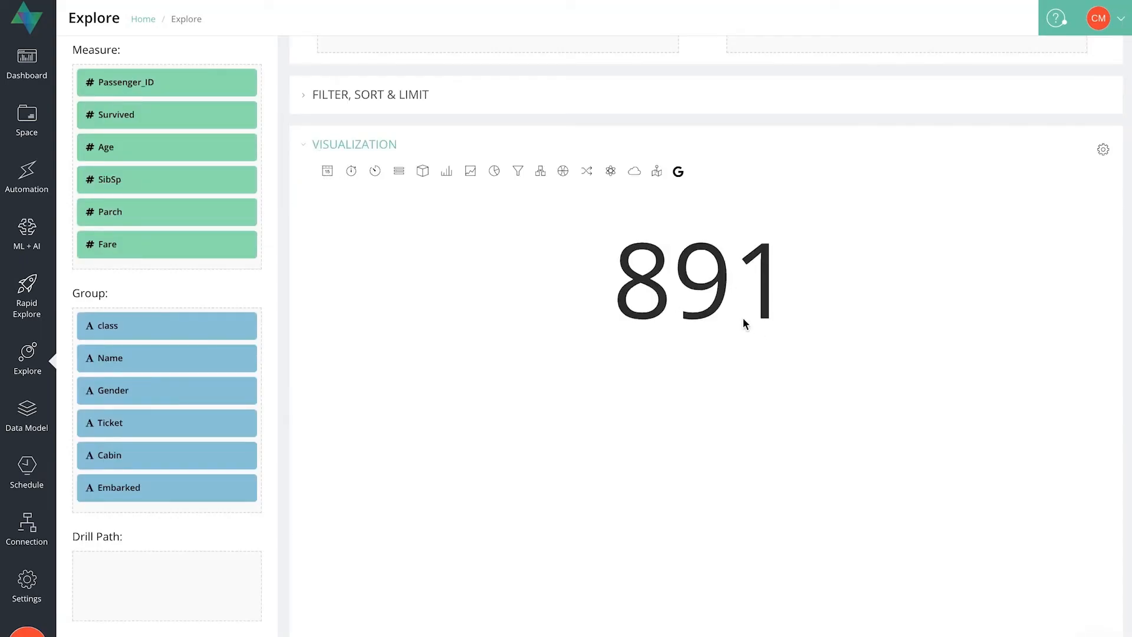
scroll(678, 390, up, 2)
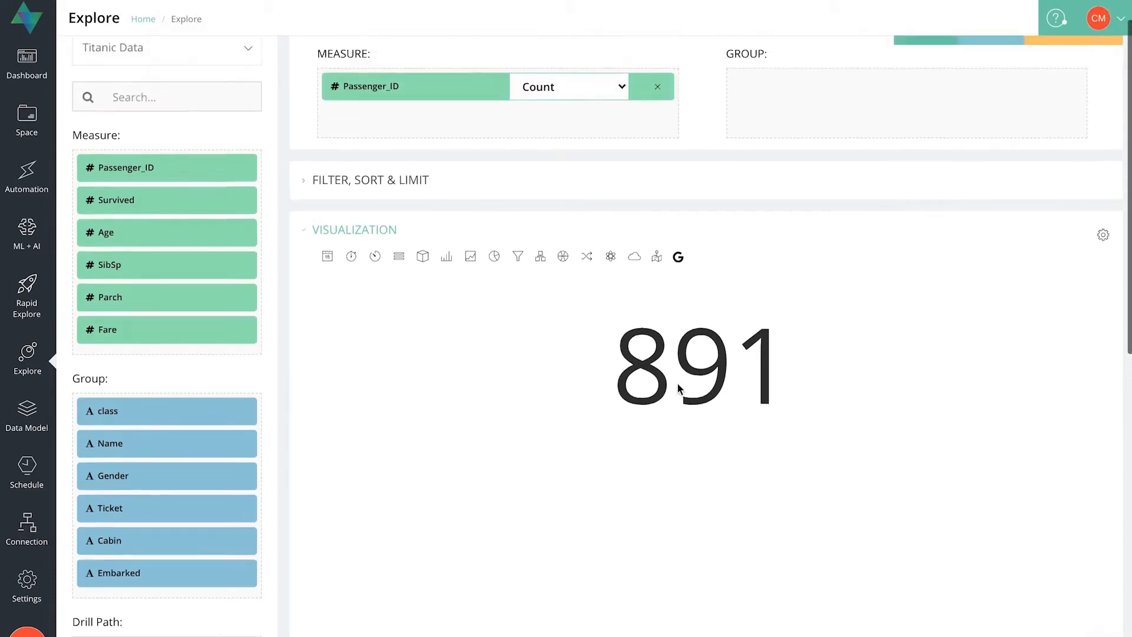
click(118, 526)
drag(118, 526, 824, 167)
scroll(808, 239, down, 2)
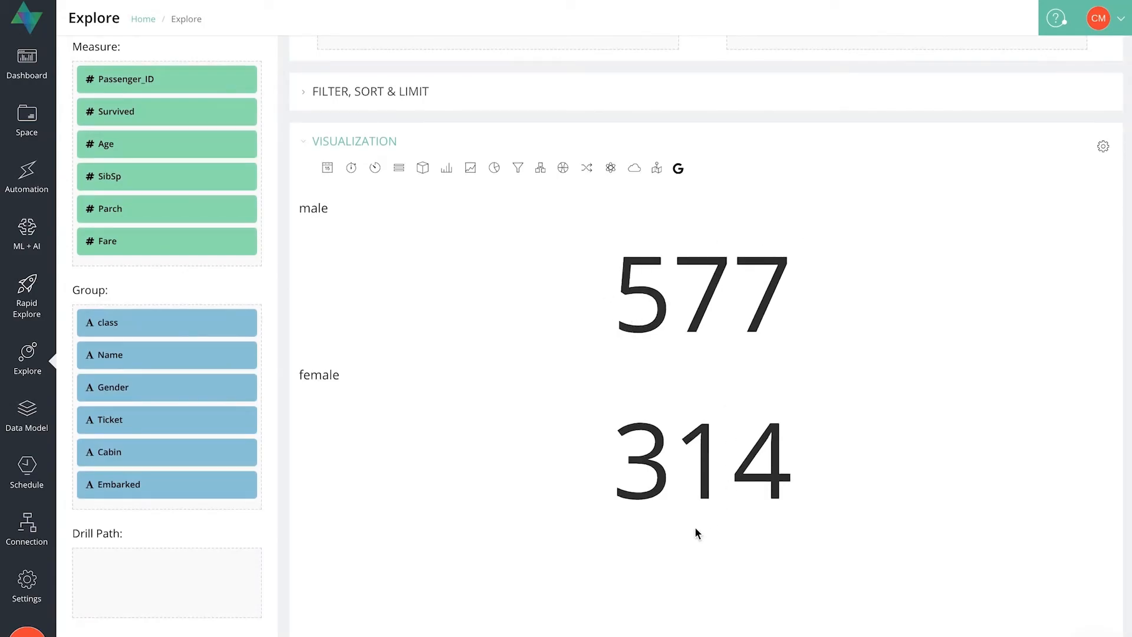
View the passenger counts by gender as a Pie, and switch the visualization to a column chart.
scroll(695, 529, up, 1)
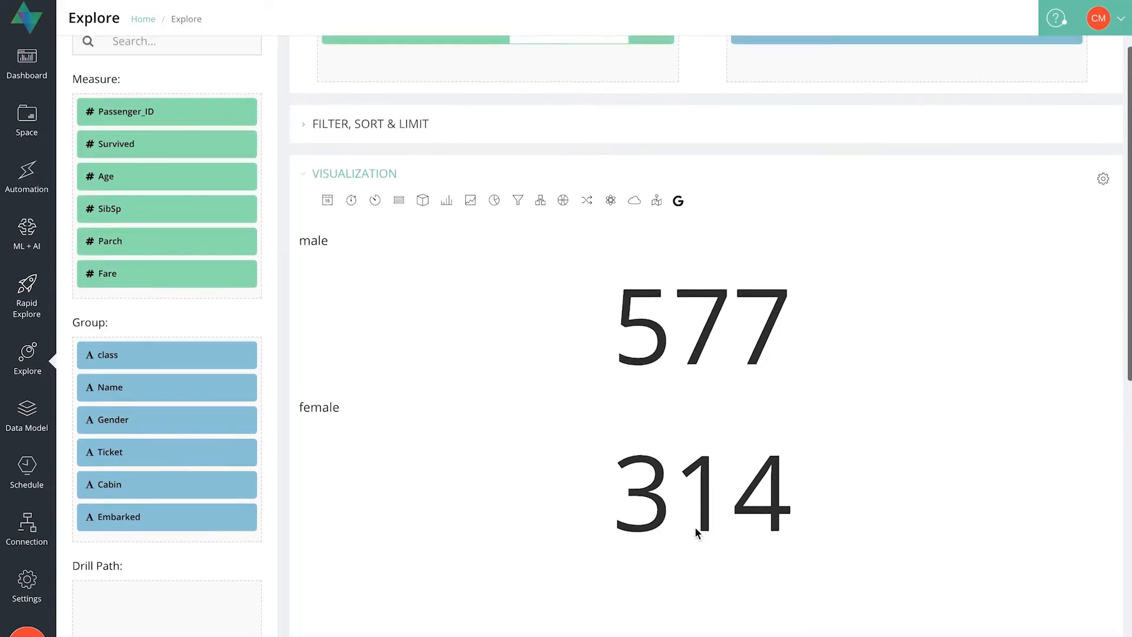
click(495, 200)
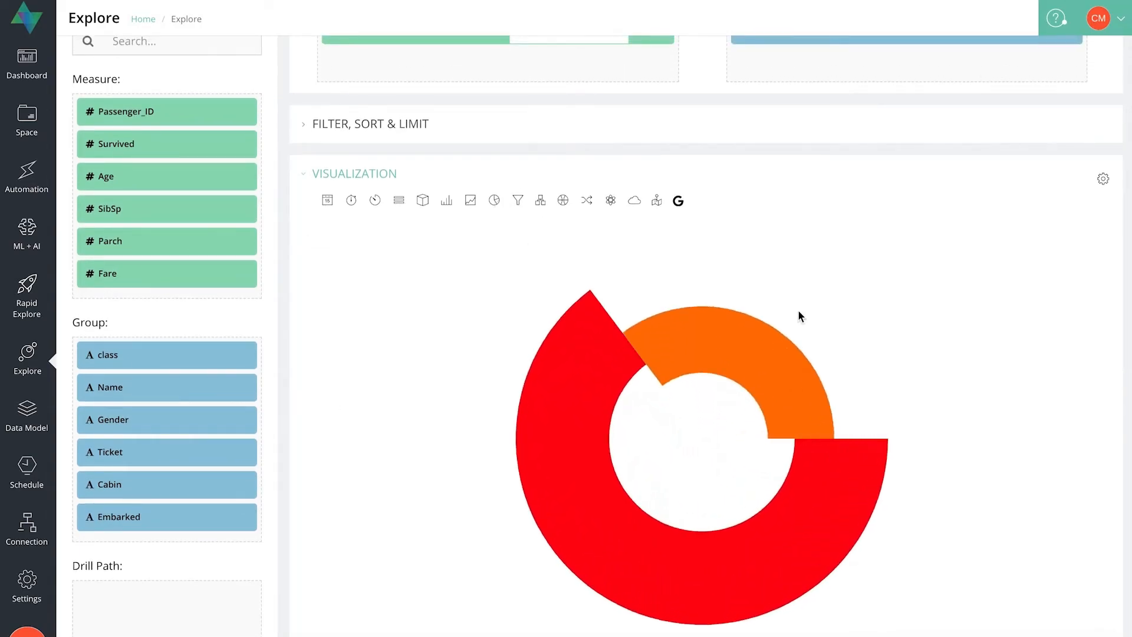
click(471, 200)
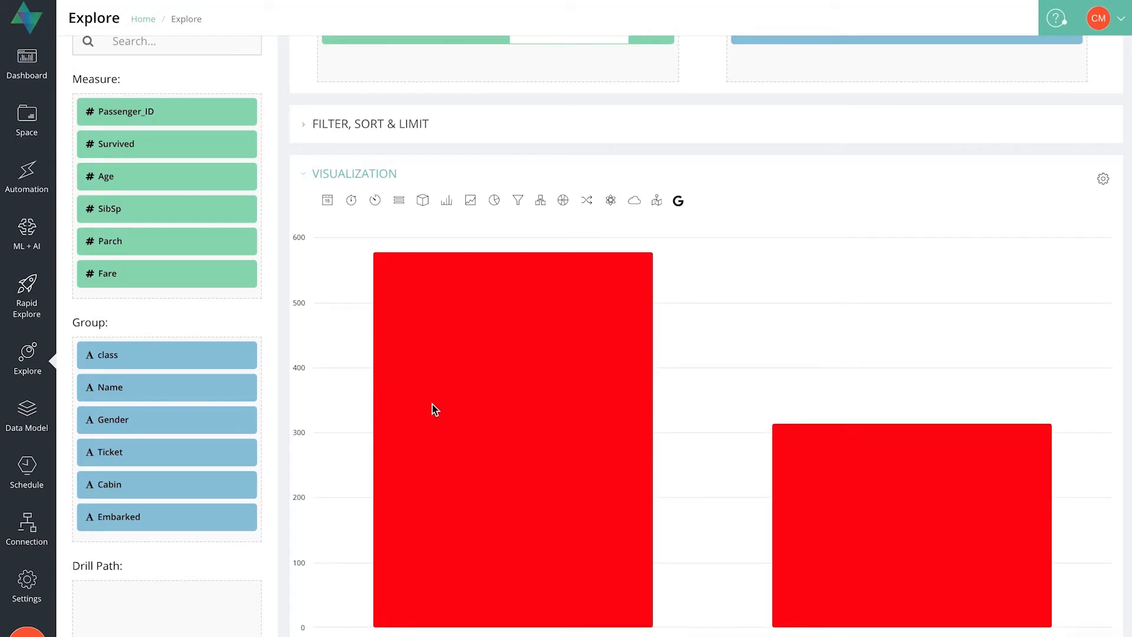
scroll(433, 405, up, 2)
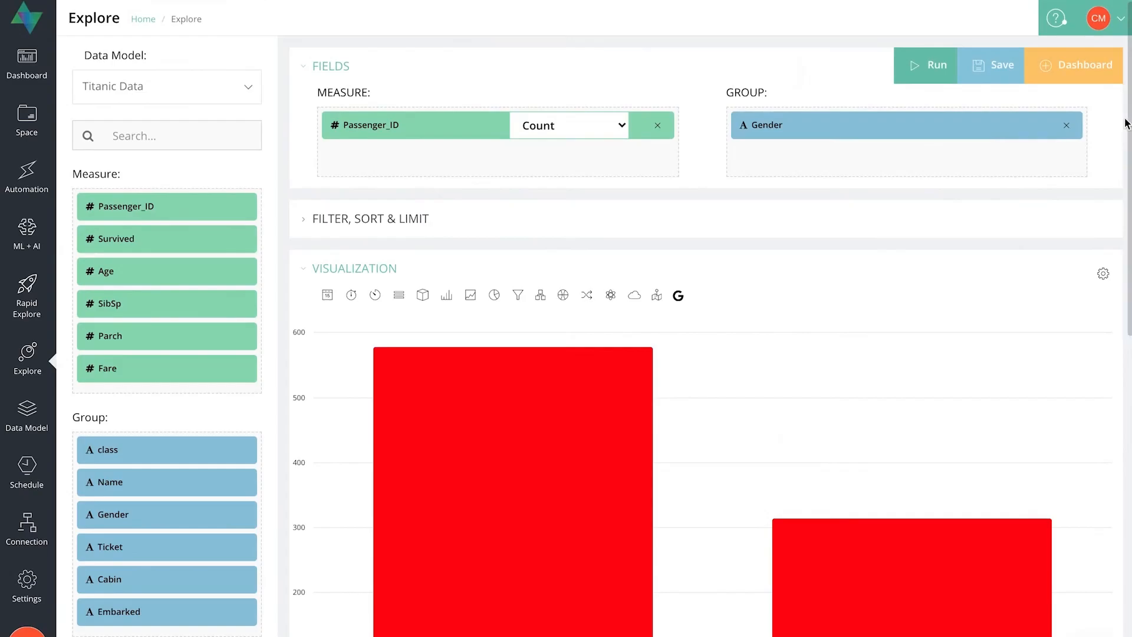
Replace the Passenger_ID measure and Gender group with an Age measure aggregated by Average.
click(1067, 125)
click(658, 125)
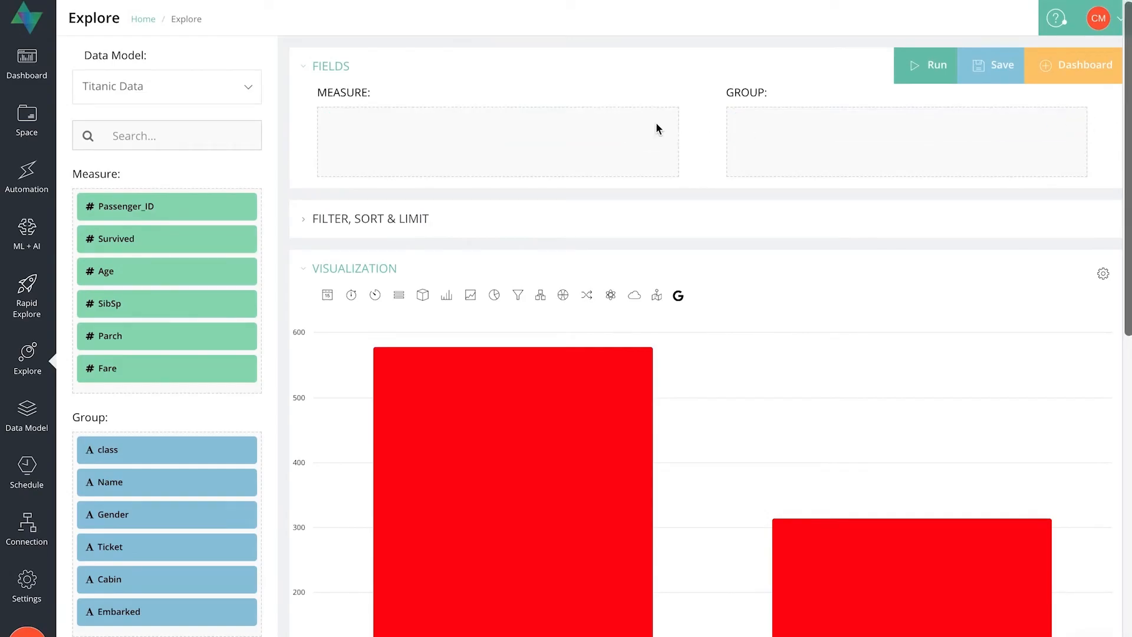
drag(134, 260, 488, 149)
click(589, 123)
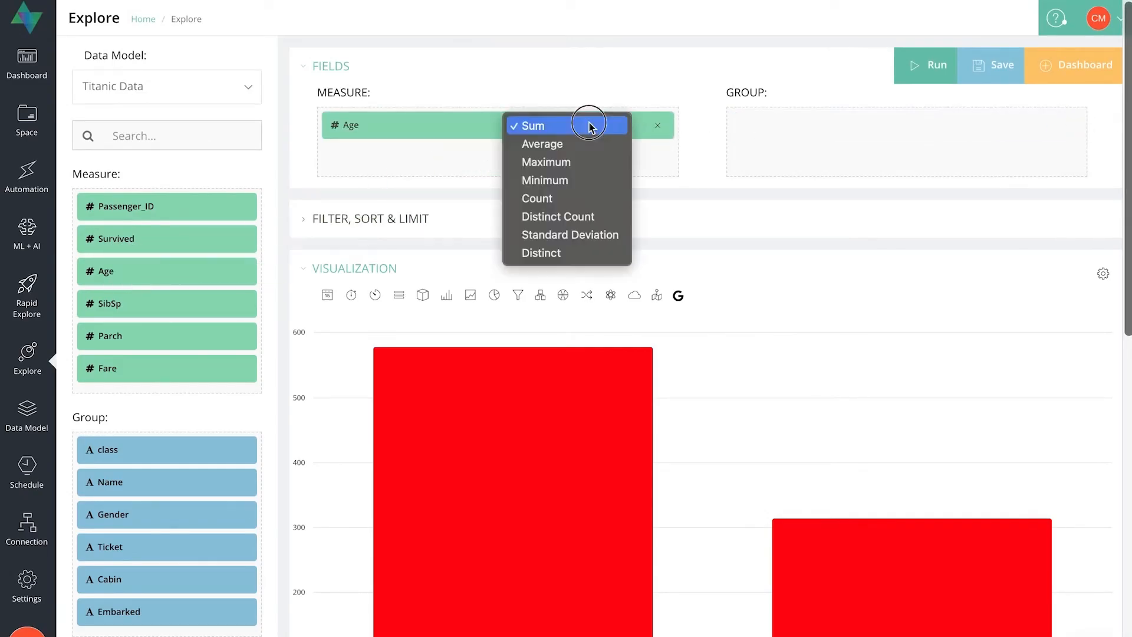
click(566, 144)
Show the average age as a Single Value visualization and group it by class.
scroll(822, 309, down, 4)
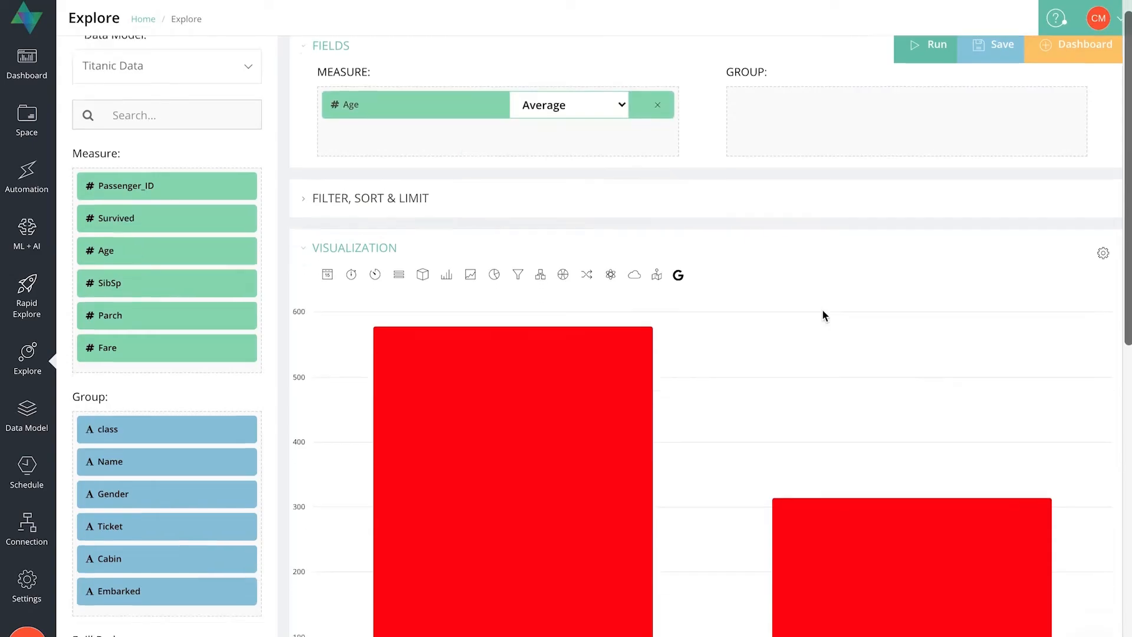
scroll(823, 311, up, 3)
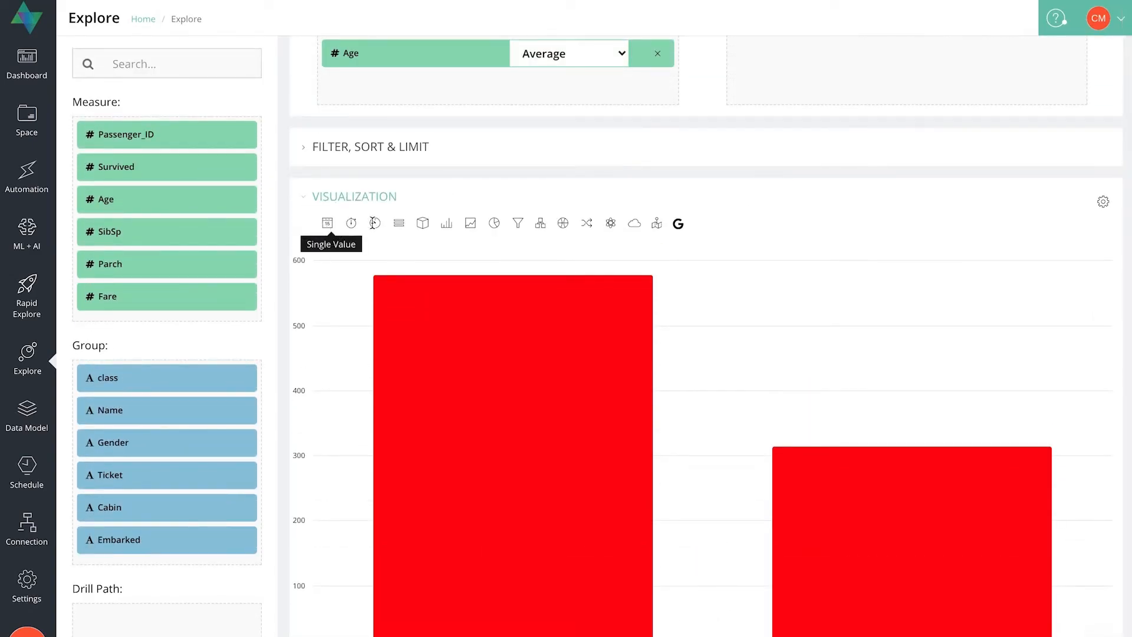
click(326, 225)
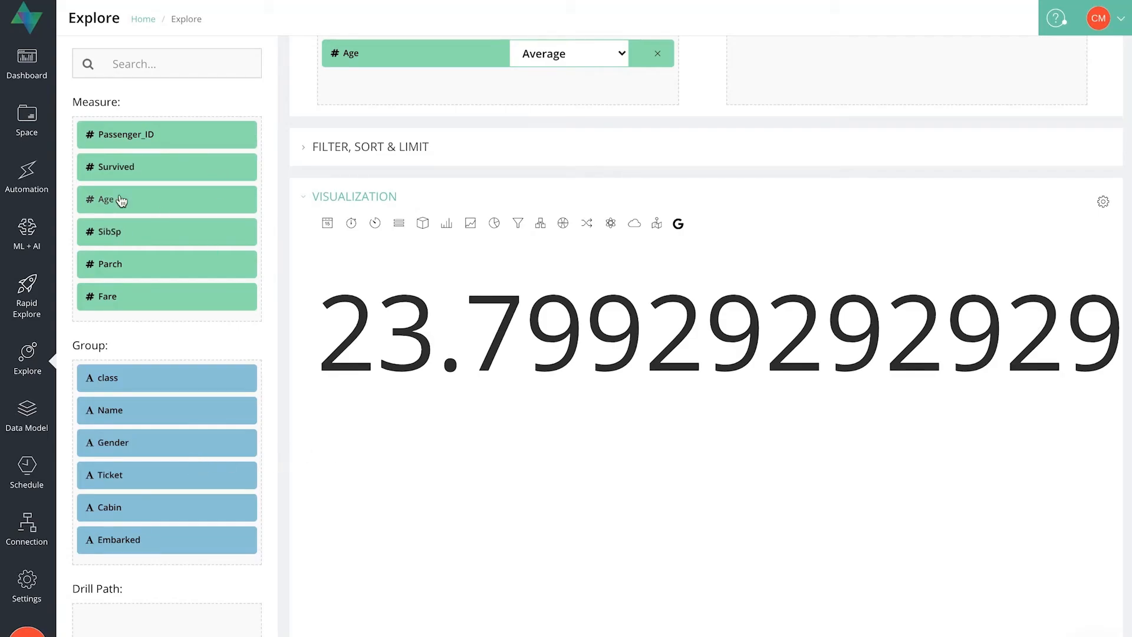
scroll(118, 283, up, 1)
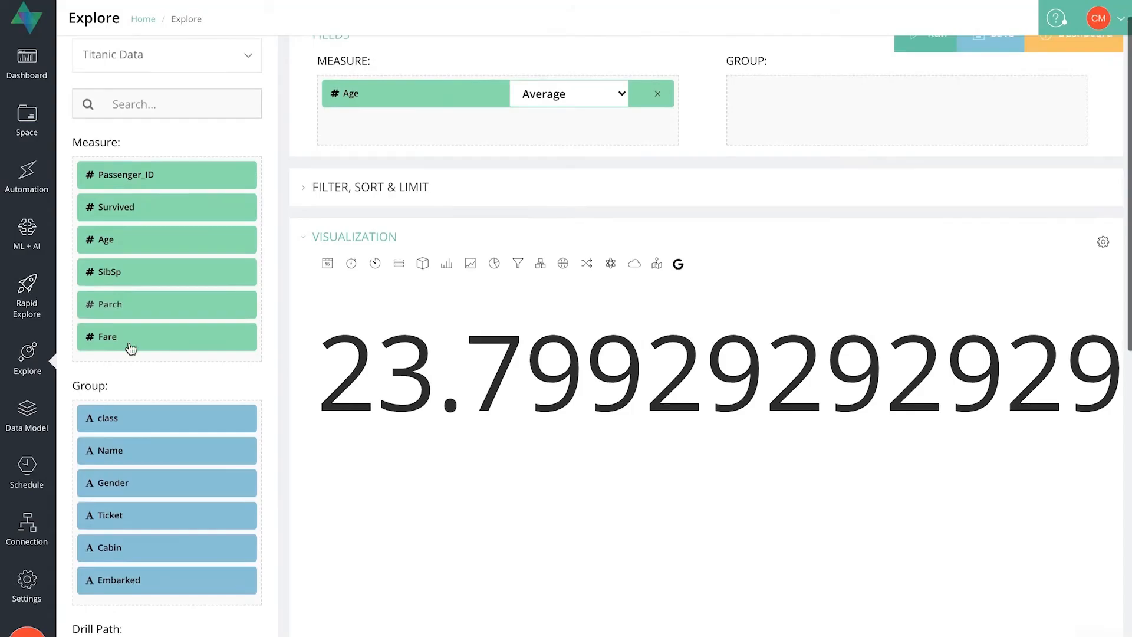
drag(126, 423, 840, 126)
scroll(841, 126, down, 3)
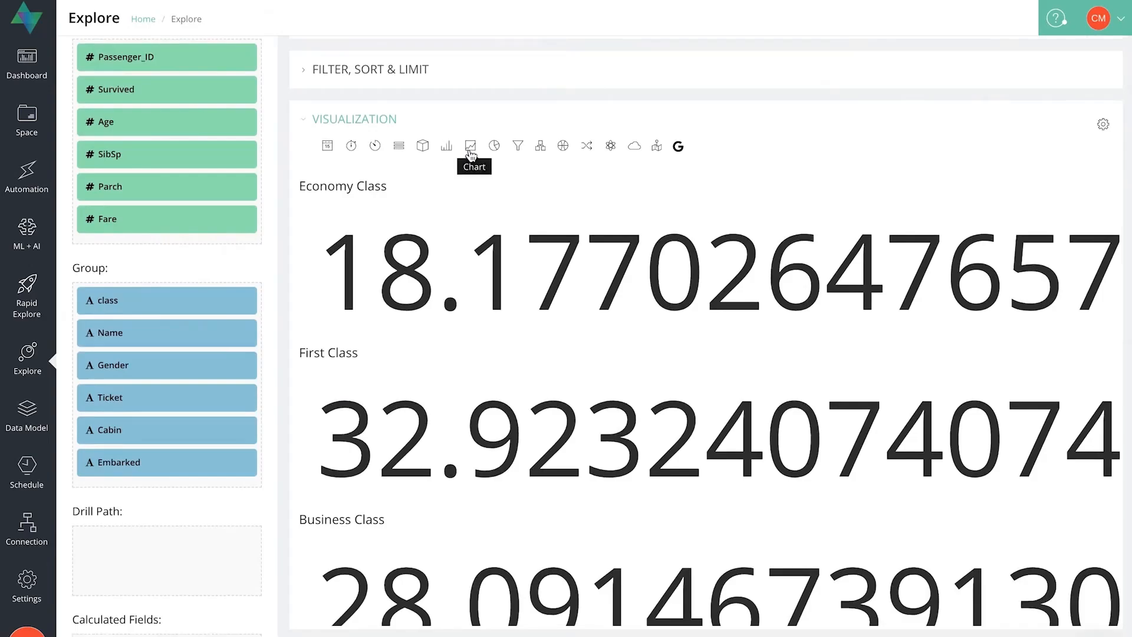
Display the average age per class as a column chart and inspect the class values.
click(447, 147)
scroll(764, 158, down, 1)
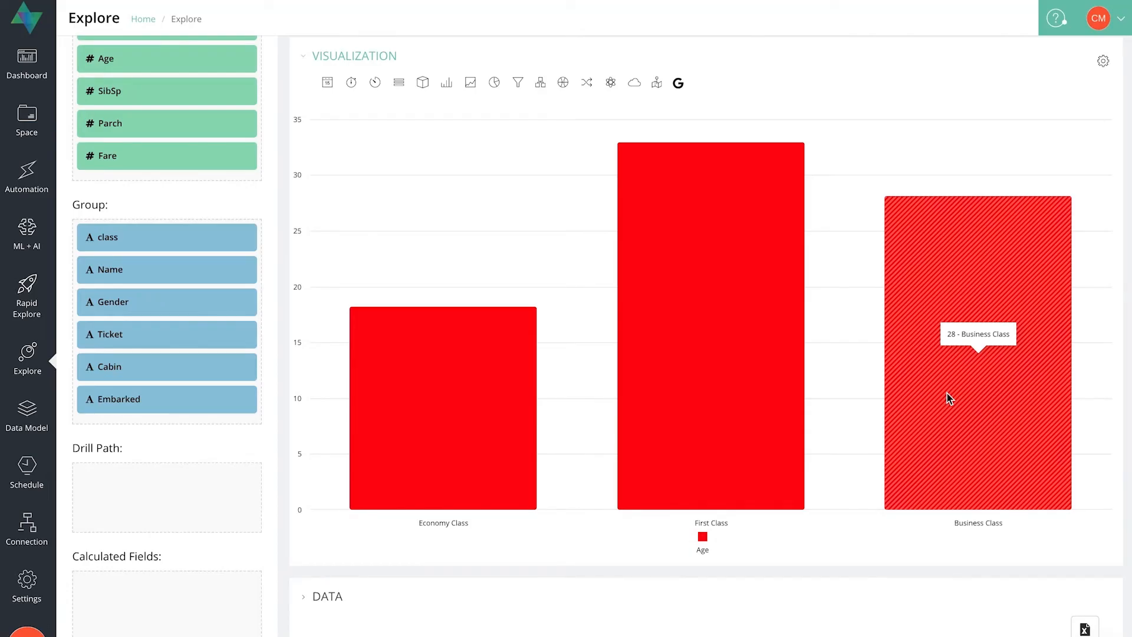
scroll(694, 155, up, 4)
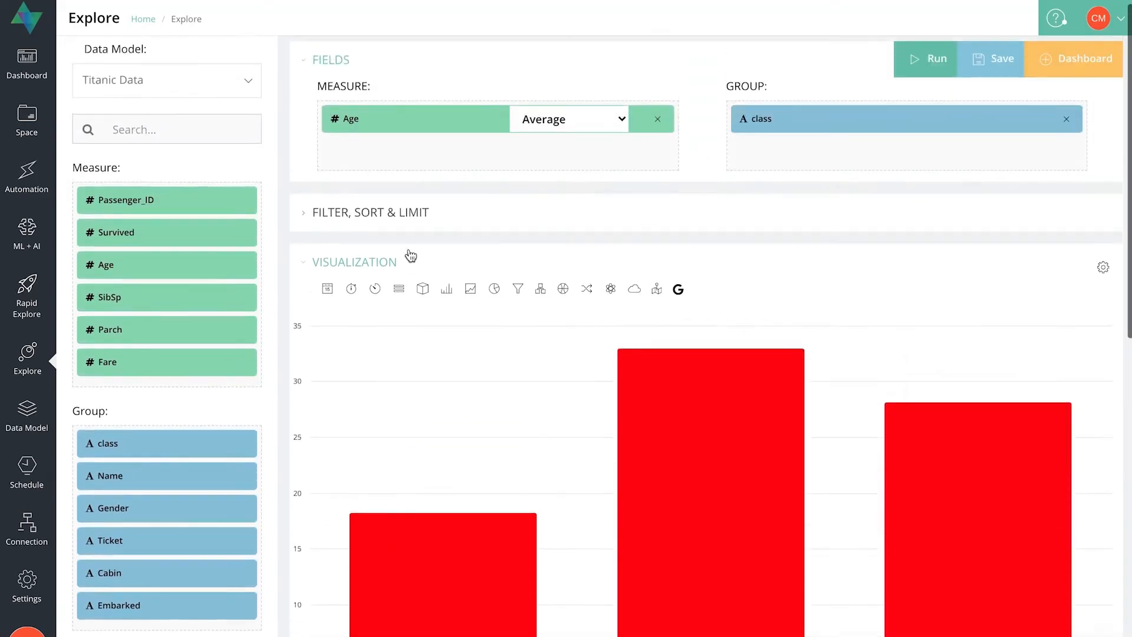
Add a filter that keeps only records with Age Greater Than 0.
click(315, 213)
scroll(464, 273, down, 2)
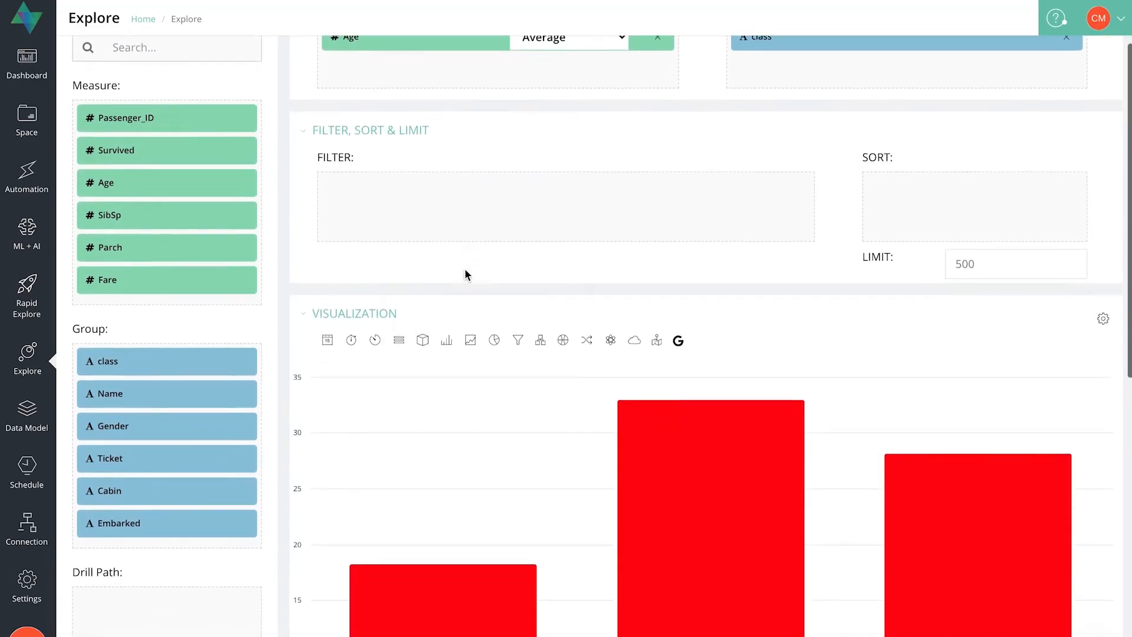
drag(113, 182, 483, 187)
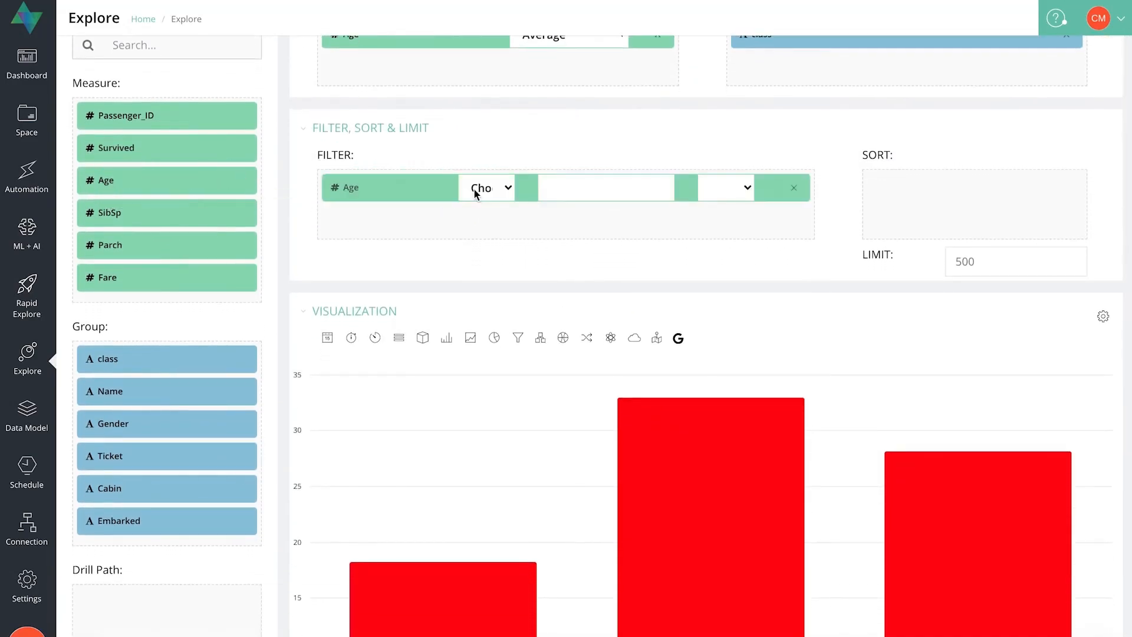
click(503, 190)
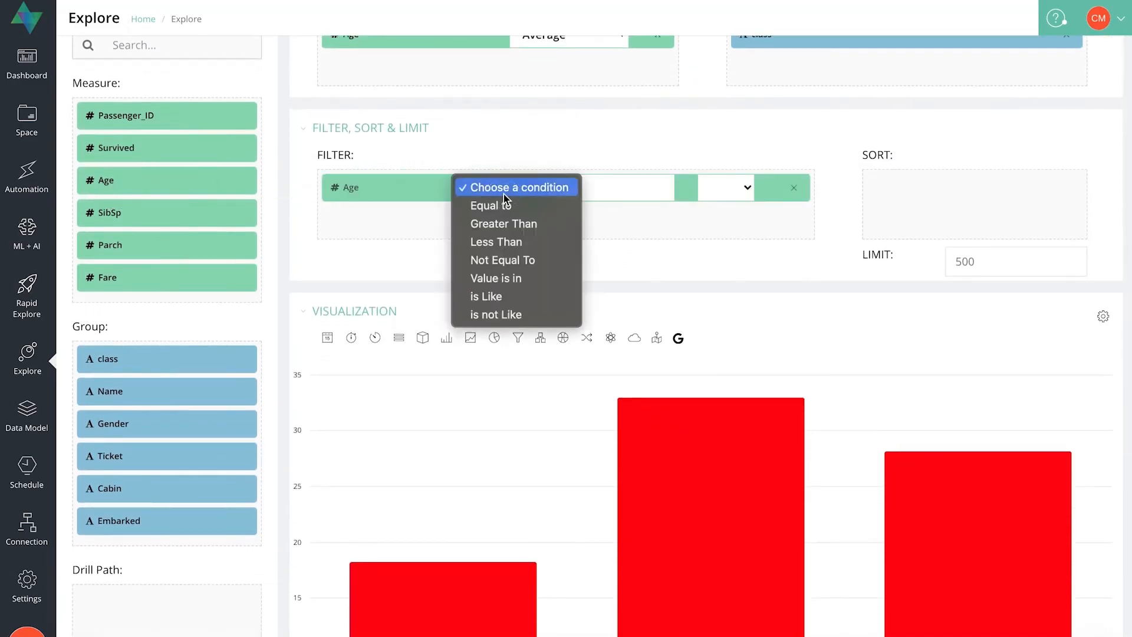
click(537, 224)
click(560, 190)
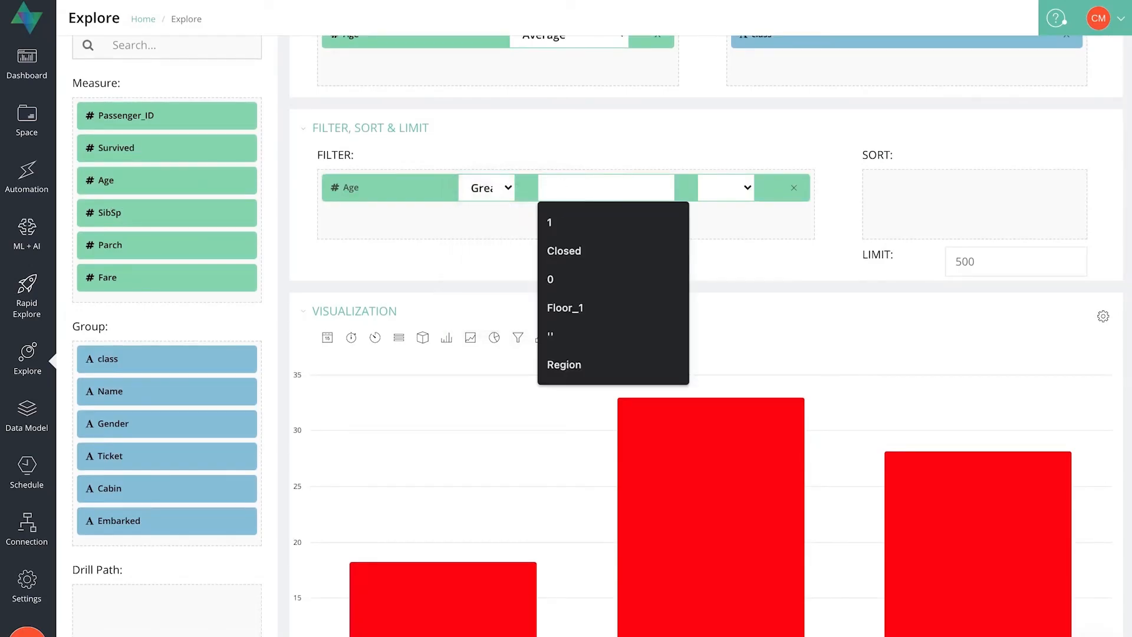
text(0)
Run the filtered query and inspect the Economy Class bar in the average age chart.
scroll(703, 336, up, 2)
click(918, 61)
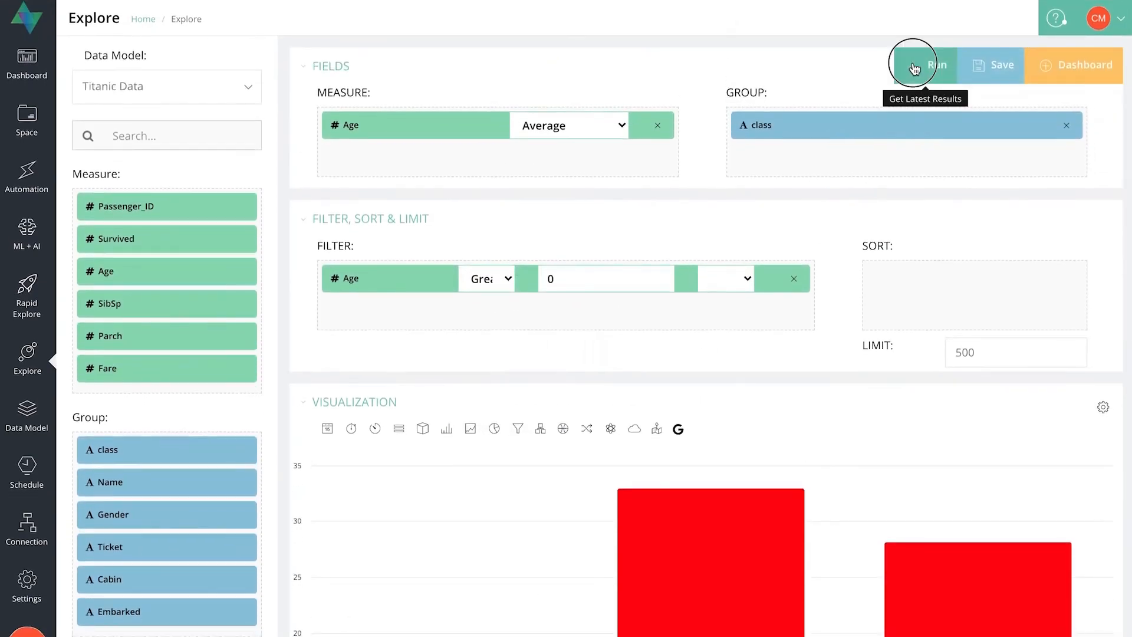
scroll(829, 287, down, 6)
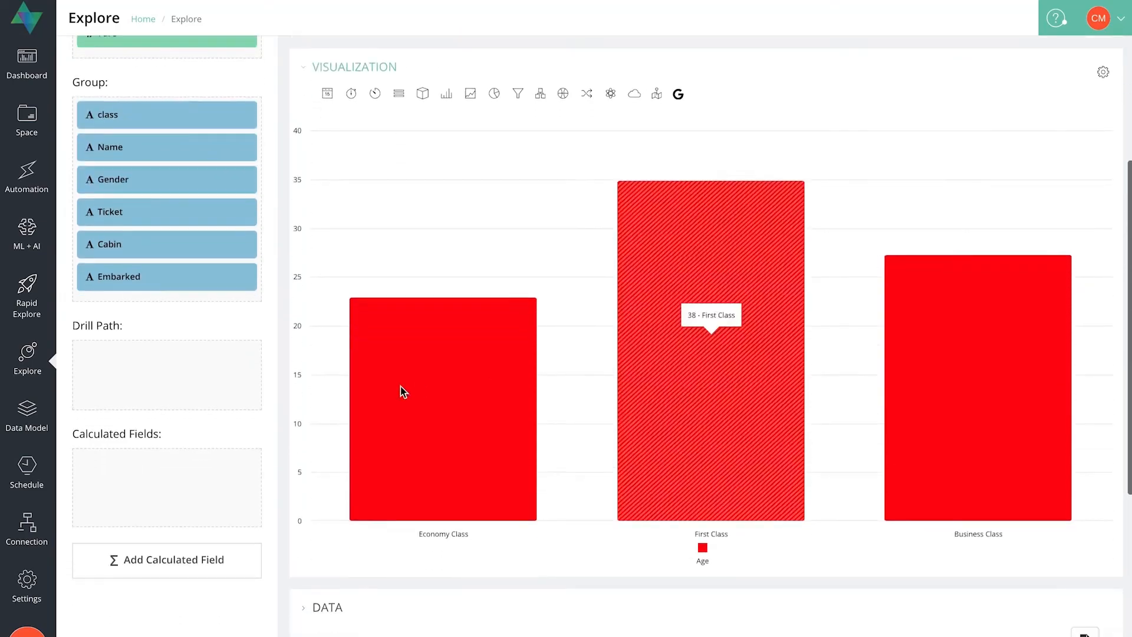
mouse_move(403, 387)
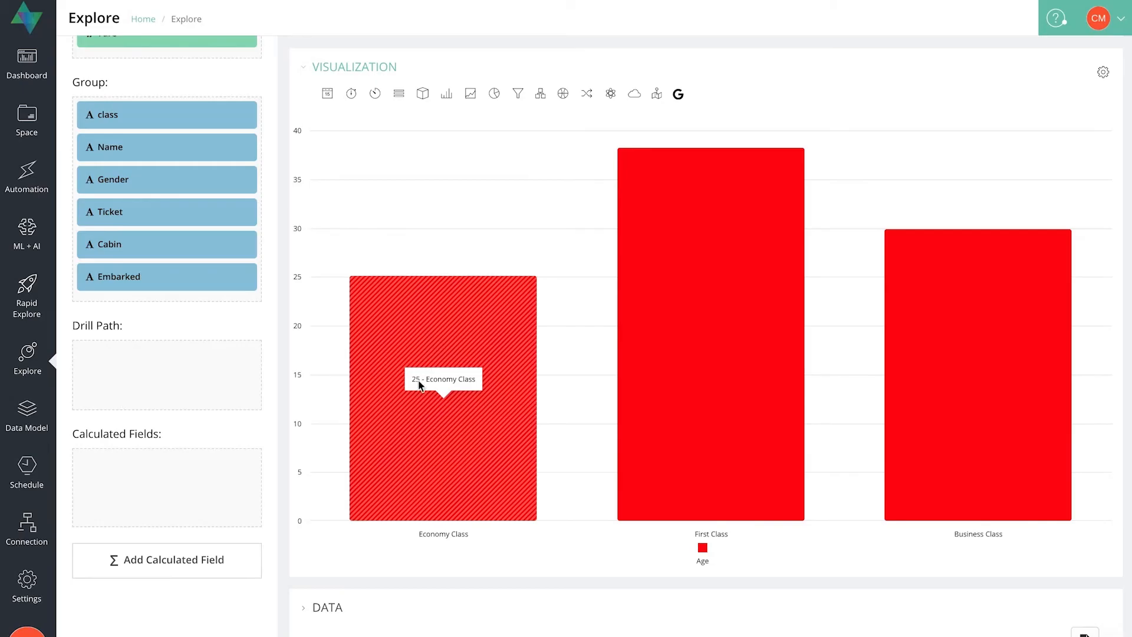
Examine the average age for First Class and Business Class in the column chart and review the Age filter behind it.
mouse_move(636, 303)
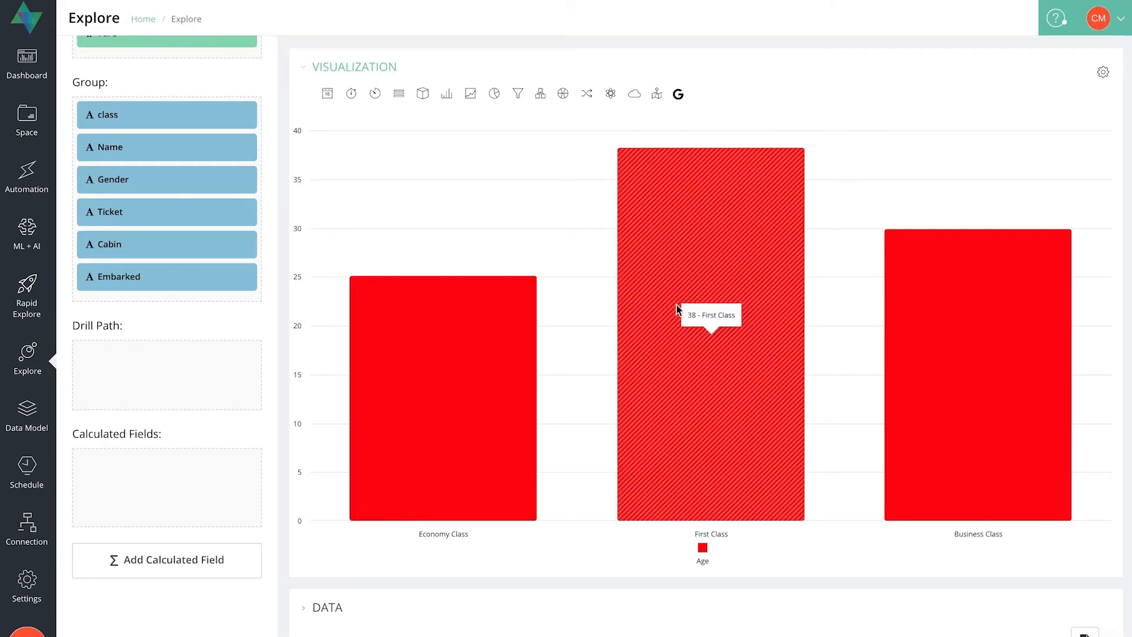
mouse_move(975, 328)
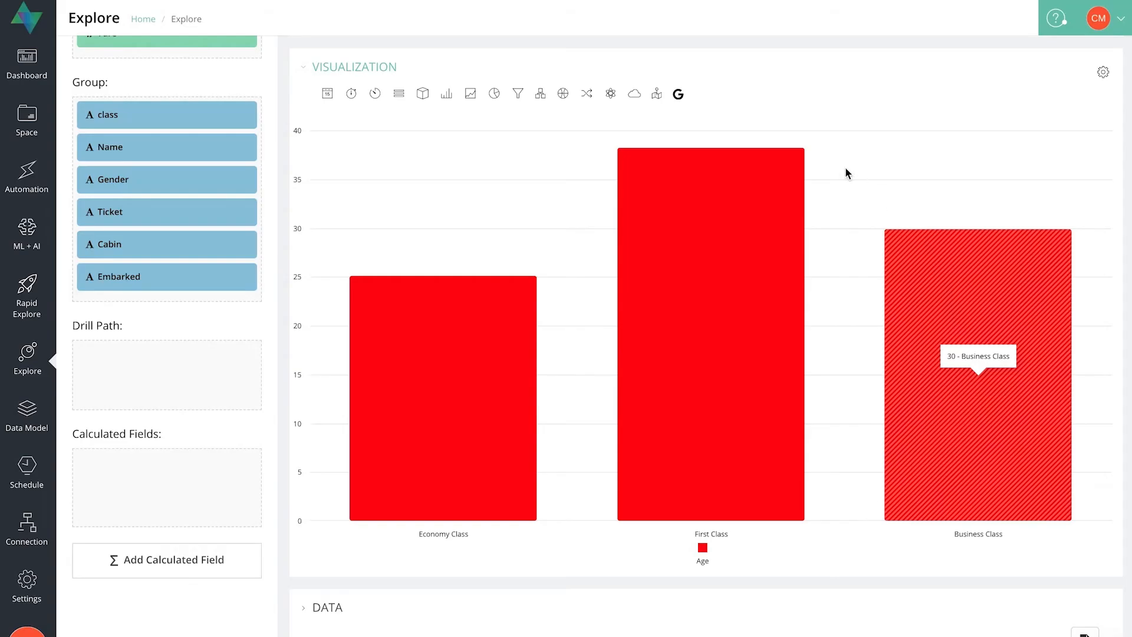
scroll(845, 168, up, 1)
scroll(846, 175, up, 1)
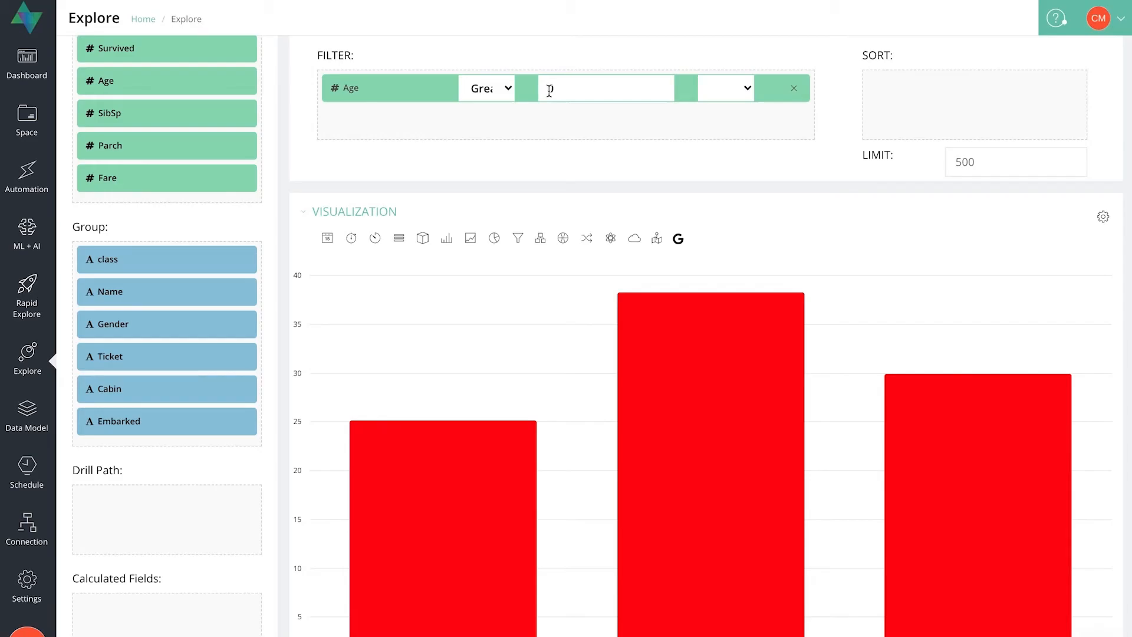
scroll(548, 159, up, 5)
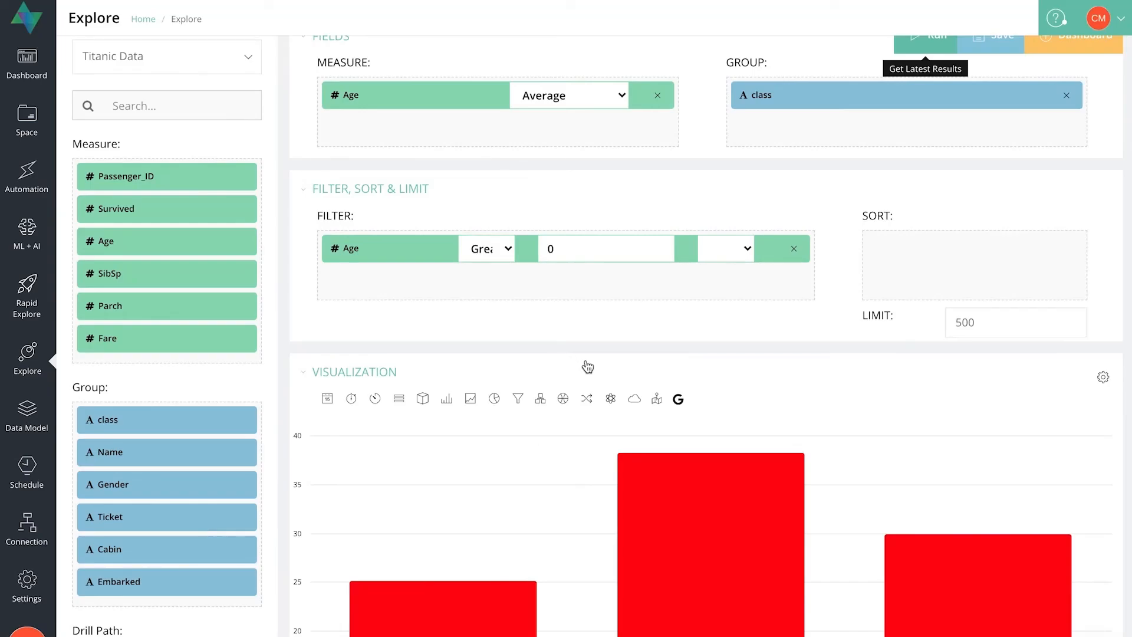
scroll(586, 366, down, 1)
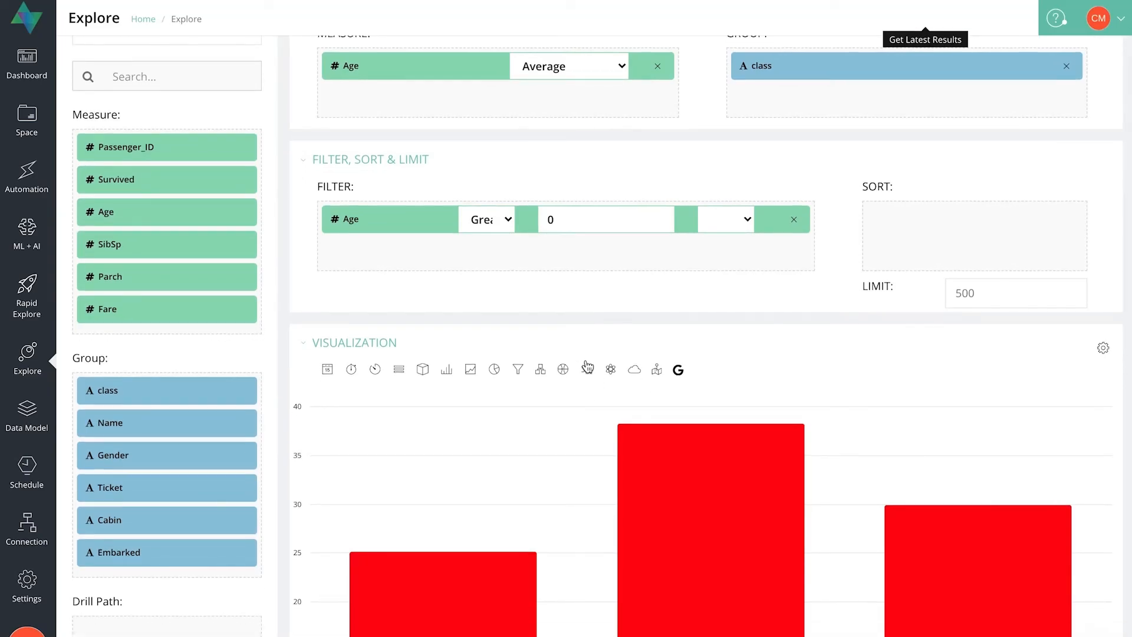
scroll(587, 366, down, 5)
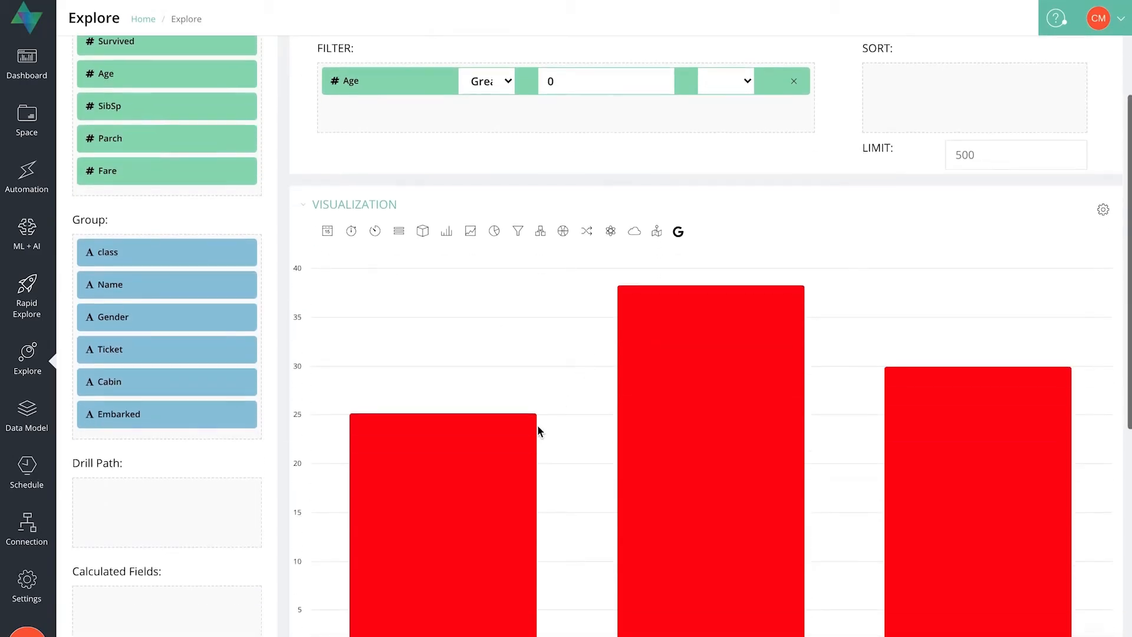
mouse_move(477, 498)
mouse_move(948, 450)
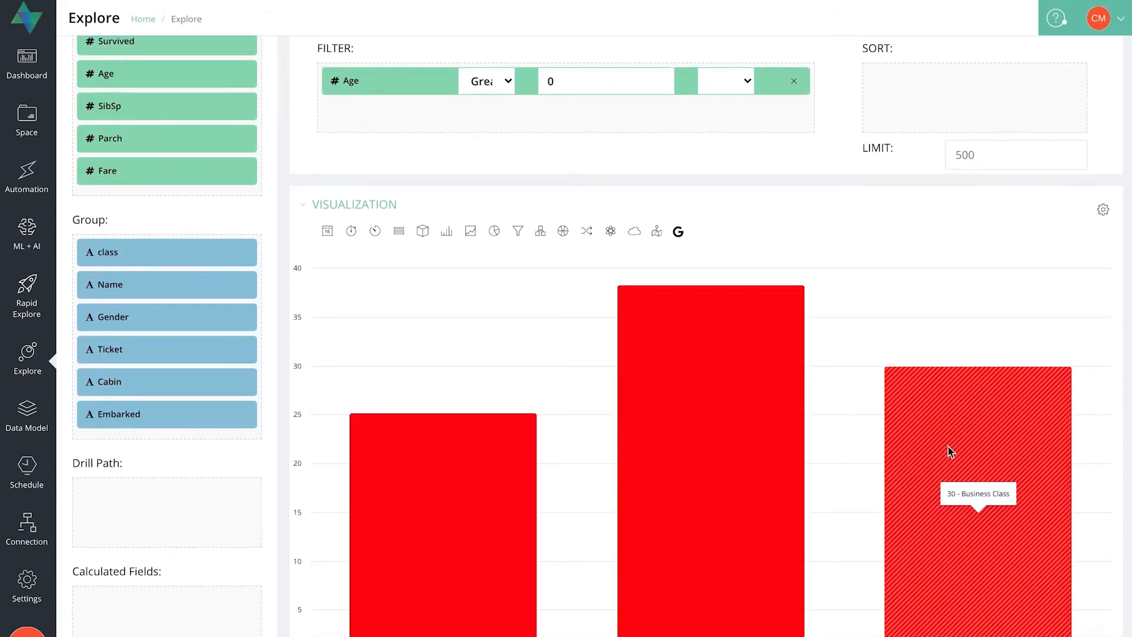
mouse_move(657, 397)
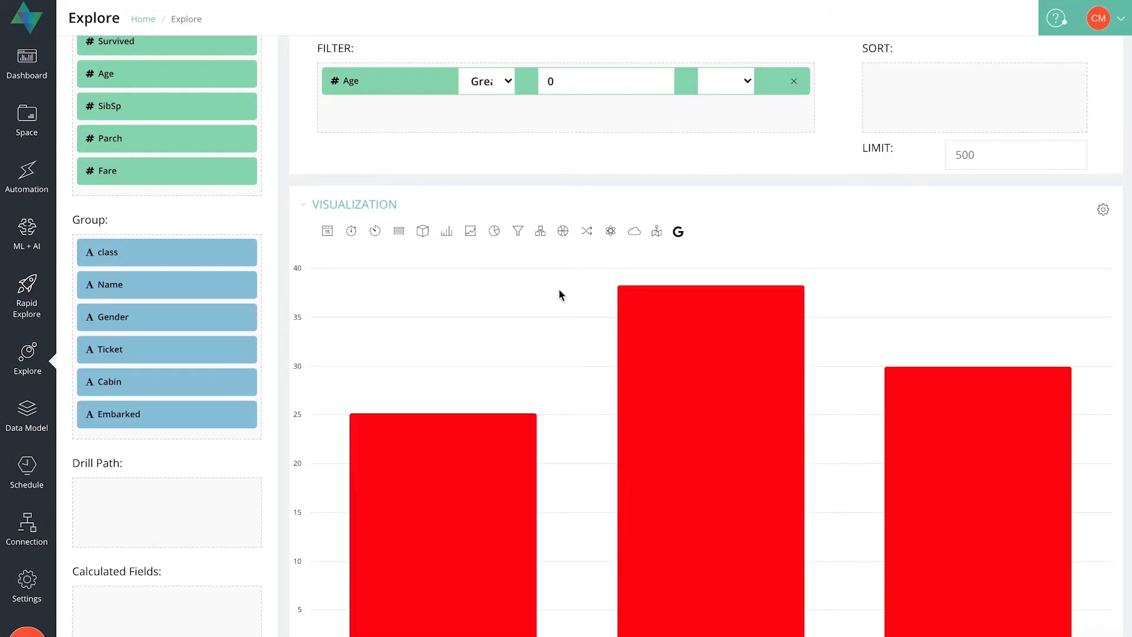
Set the Age filter's logical connector to AND so that another condition can be combined with it.
scroll(442, 266, up, 1)
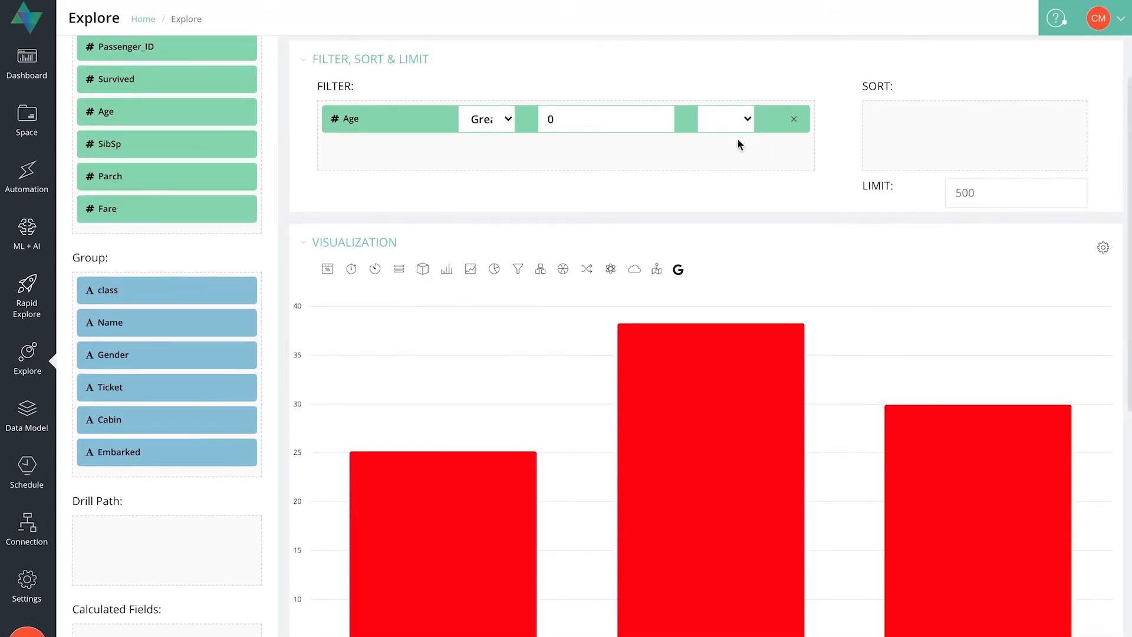
click(746, 123)
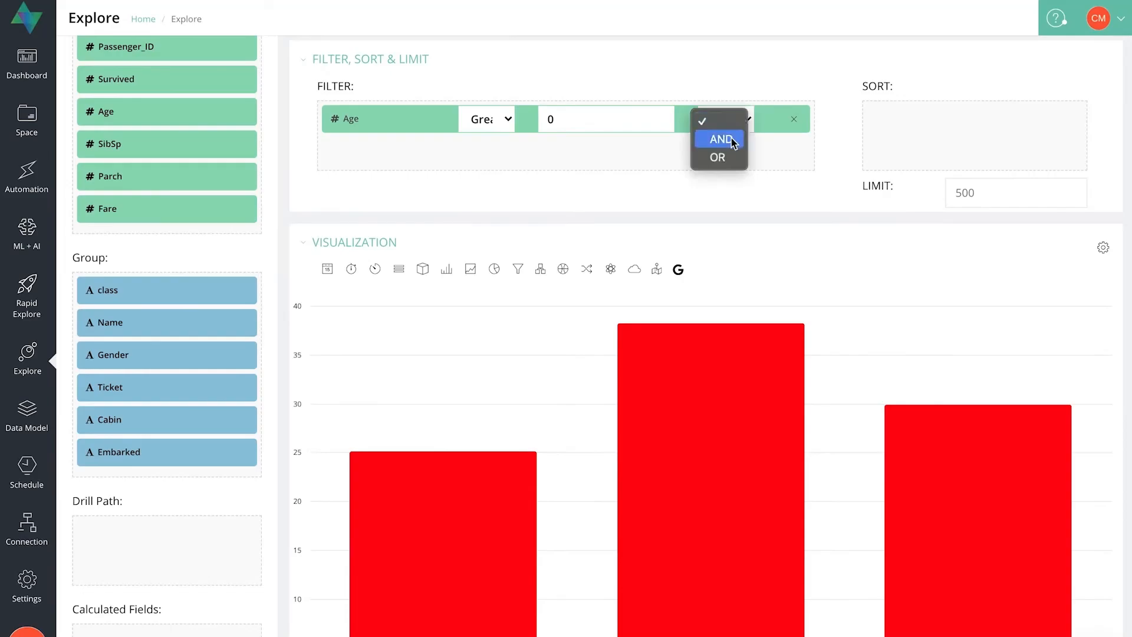
click(727, 143)
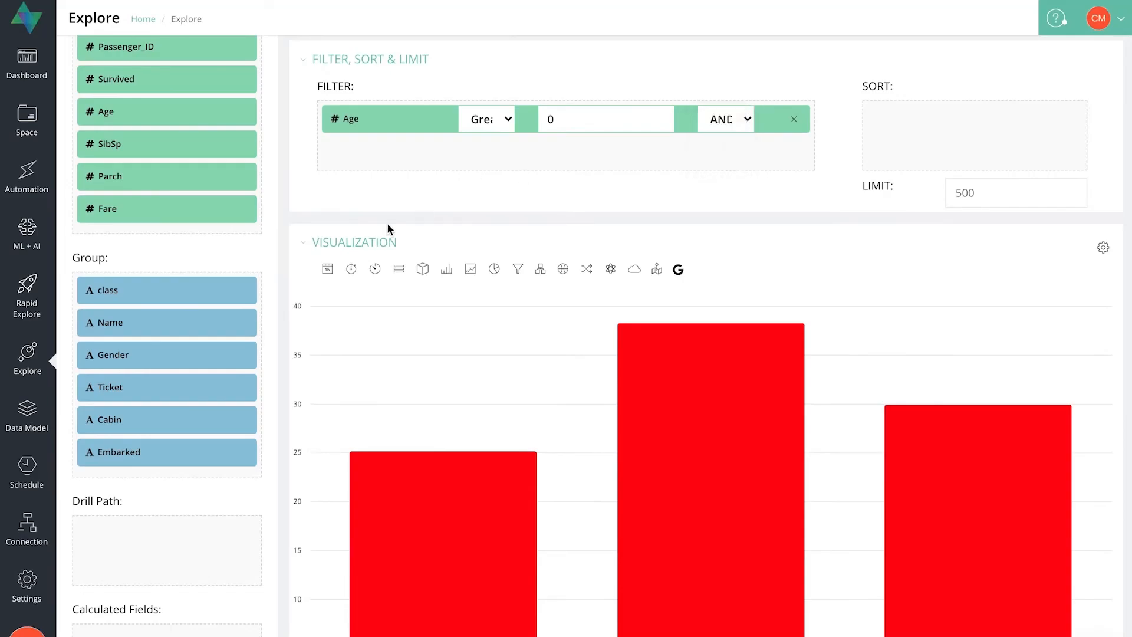
Add a second filter that keeps only records with class Not Equal To Economy Class.
scroll(372, 242, up, 1)
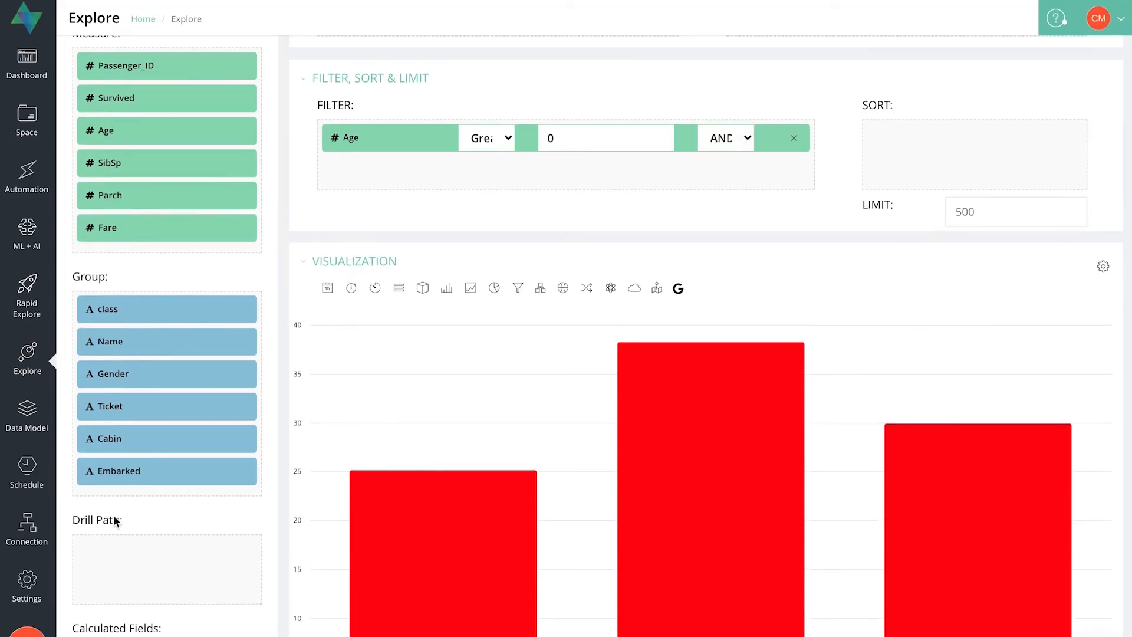
drag(106, 309, 494, 180)
click(494, 180)
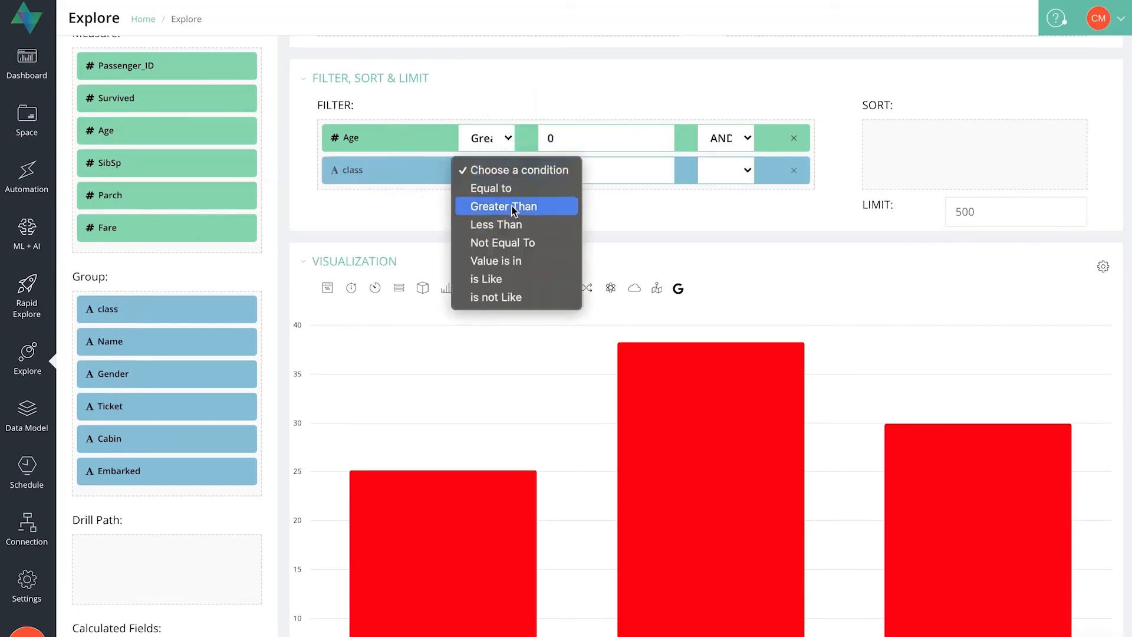
click(502, 242)
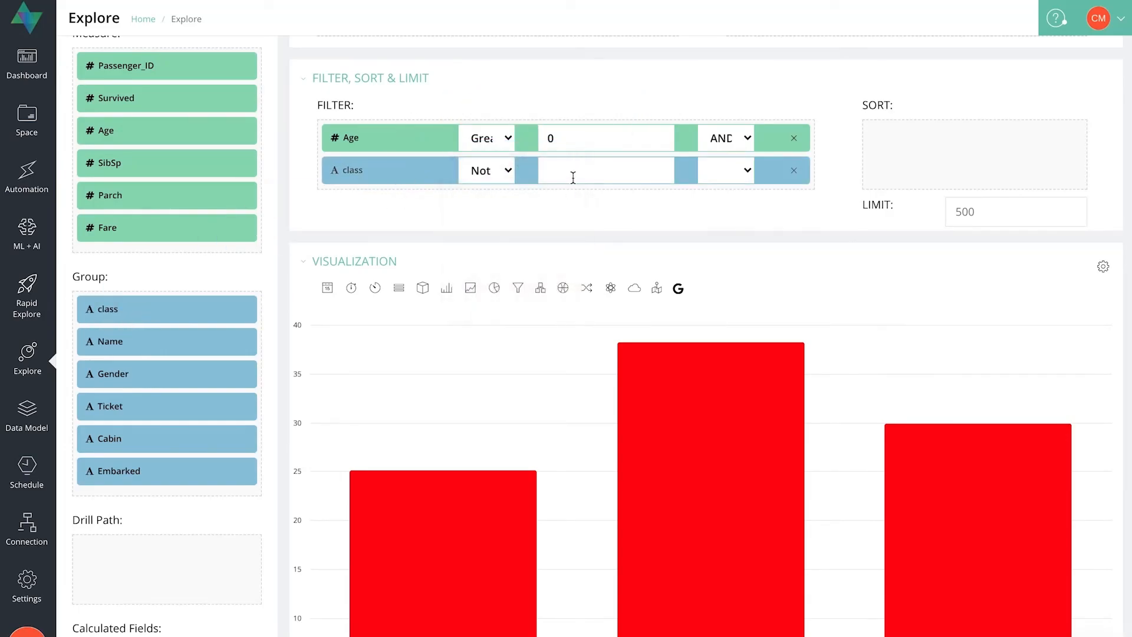
click(572, 173)
text(Economy)
scroll(574, 174, down, 1)
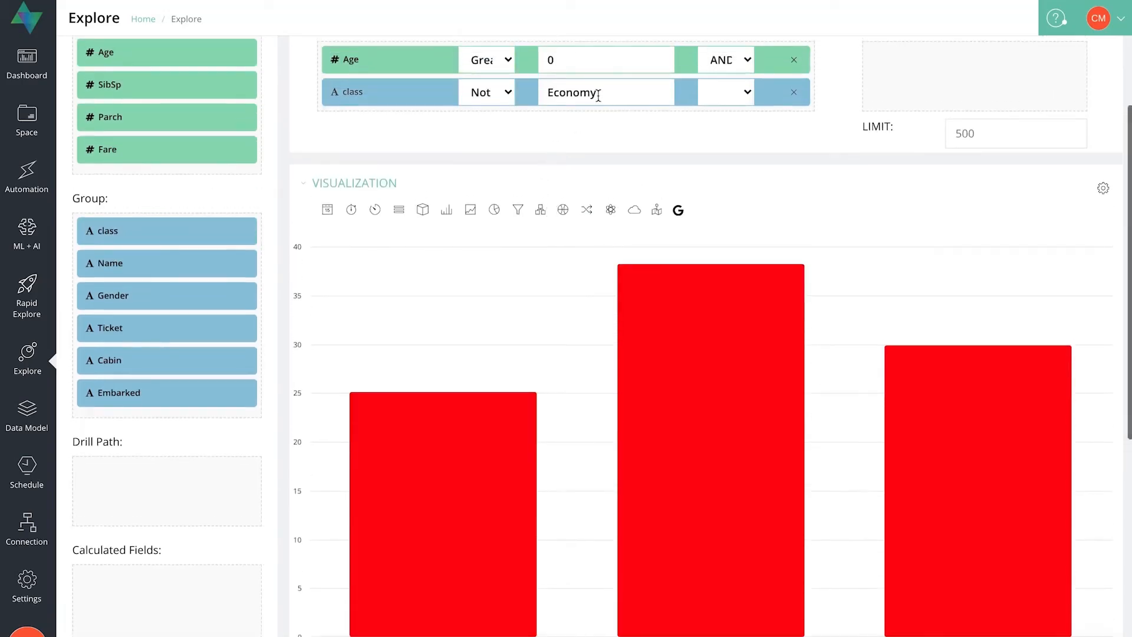
text(Class)
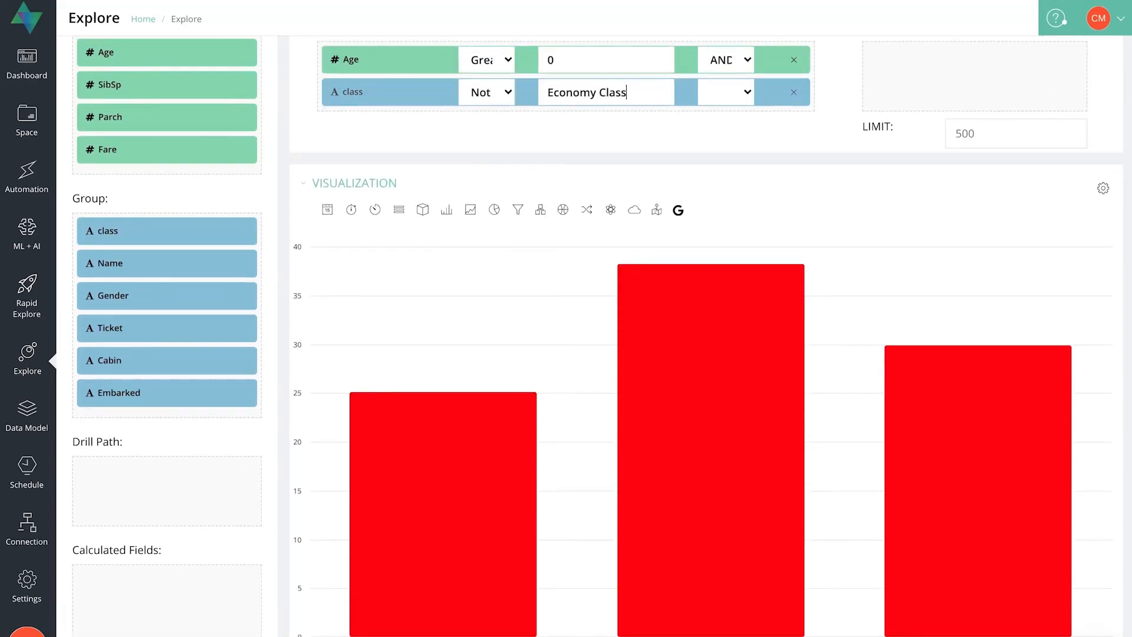
Run the query with both filters and inspect the First Class bar in the average age chart.
scroll(1014, 242, up, 3)
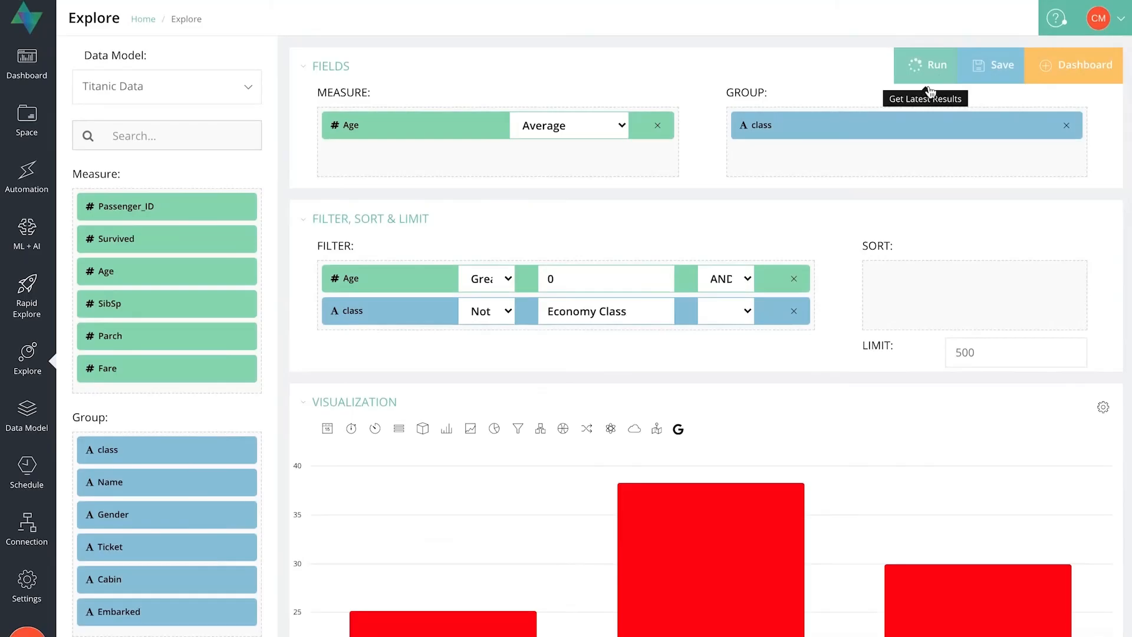
click(926, 70)
scroll(877, 310, down, 2)
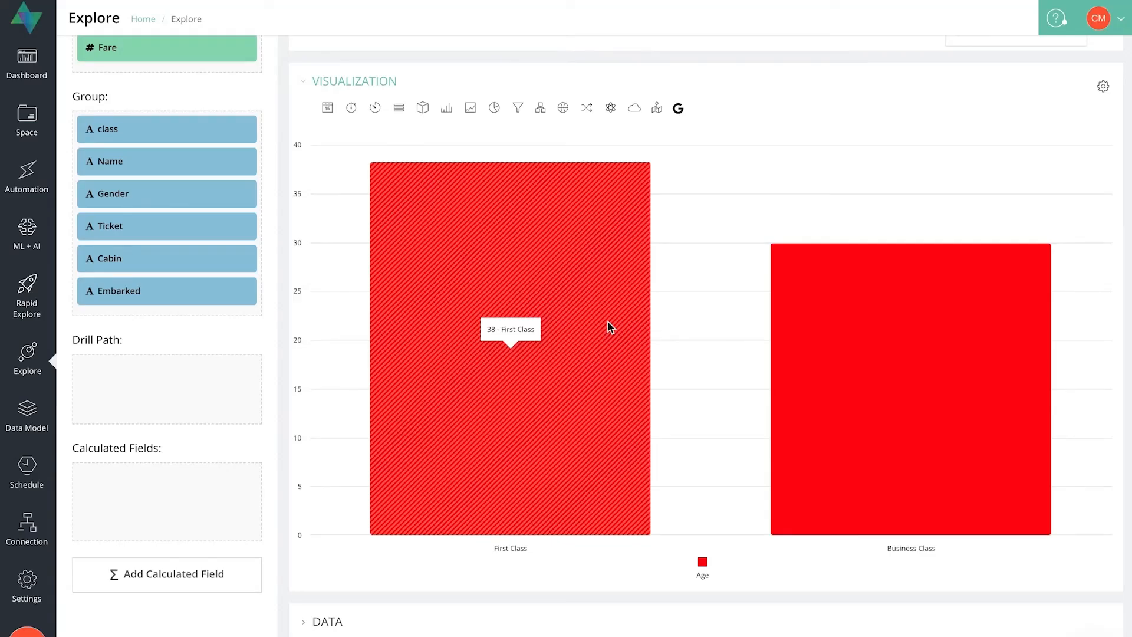
Clear the query by removing the class and Age filters, the Age measure and the class grouping.
scroll(608, 322, up, 5)
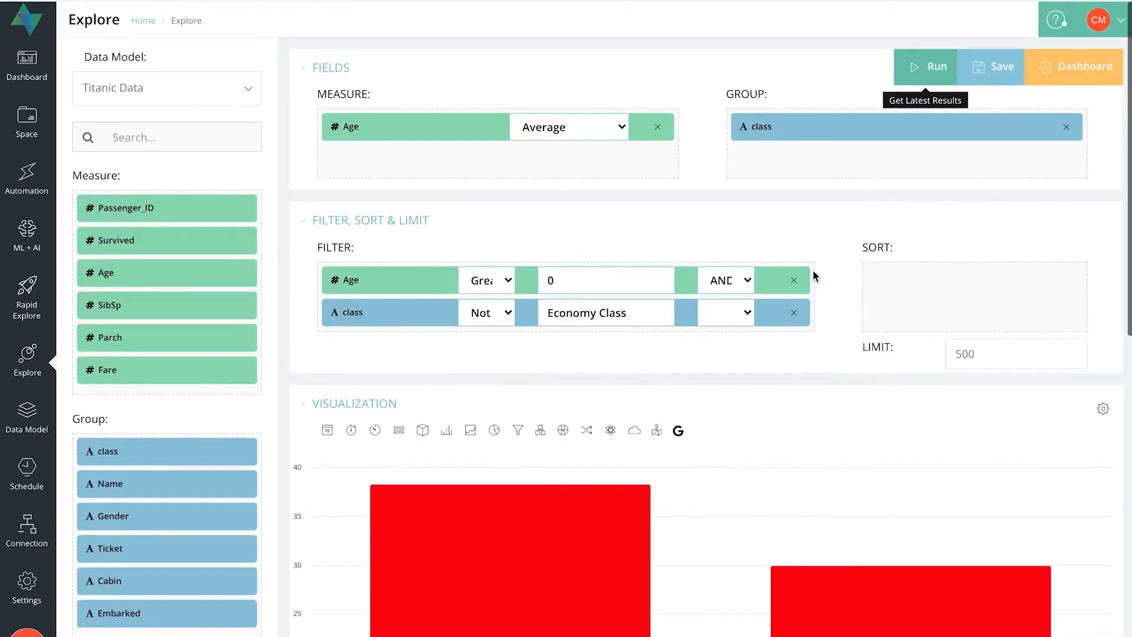
click(798, 311)
click(794, 278)
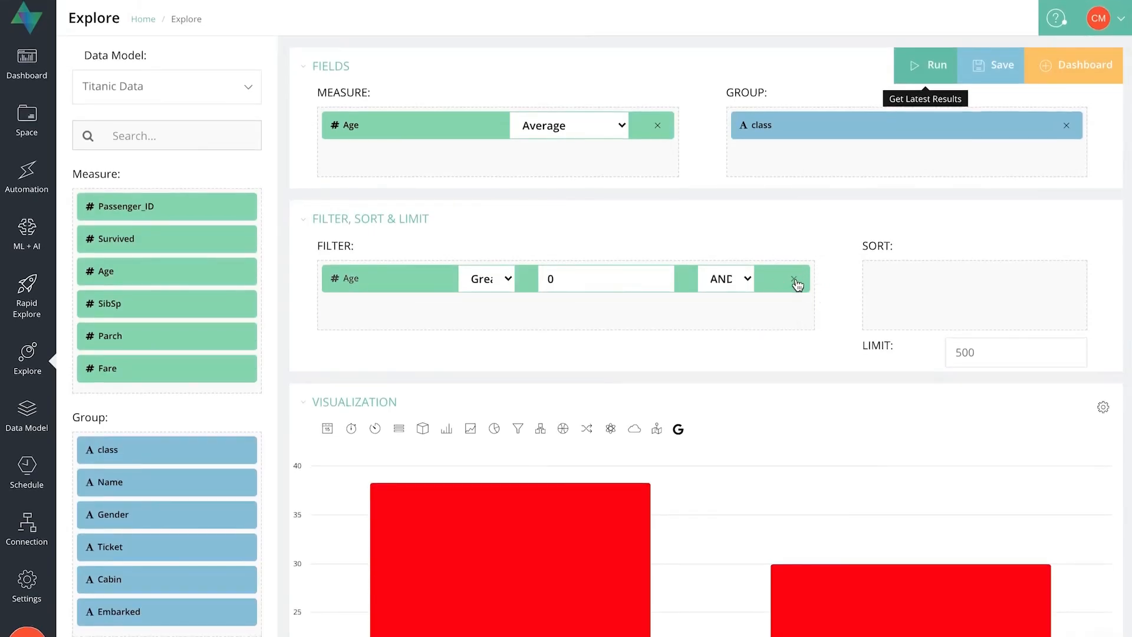
click(659, 130)
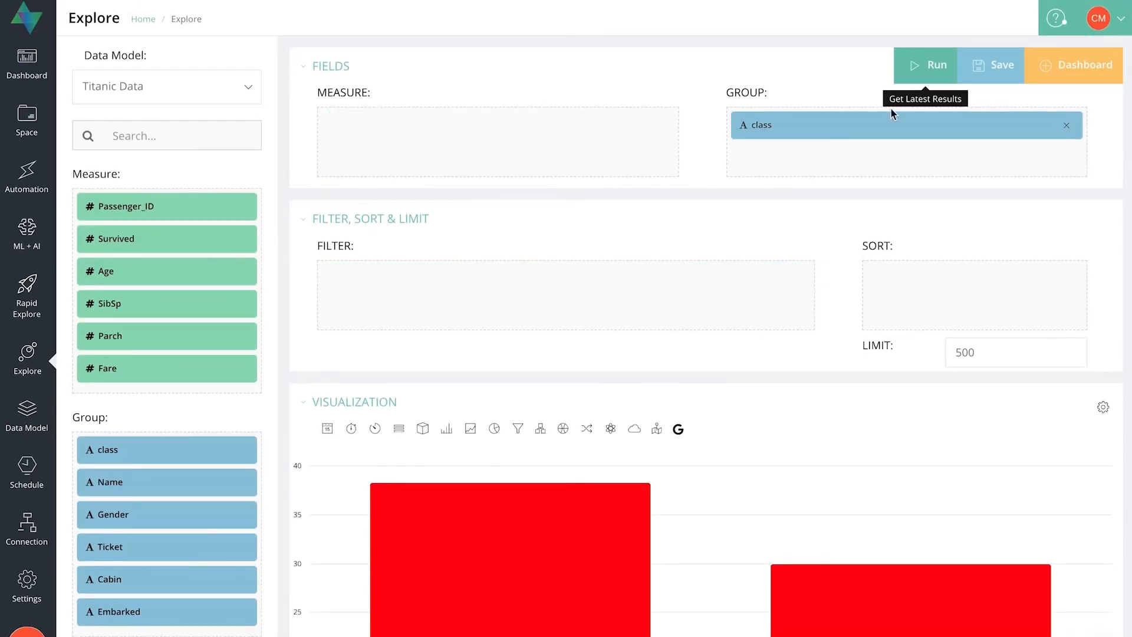
click(1066, 125)
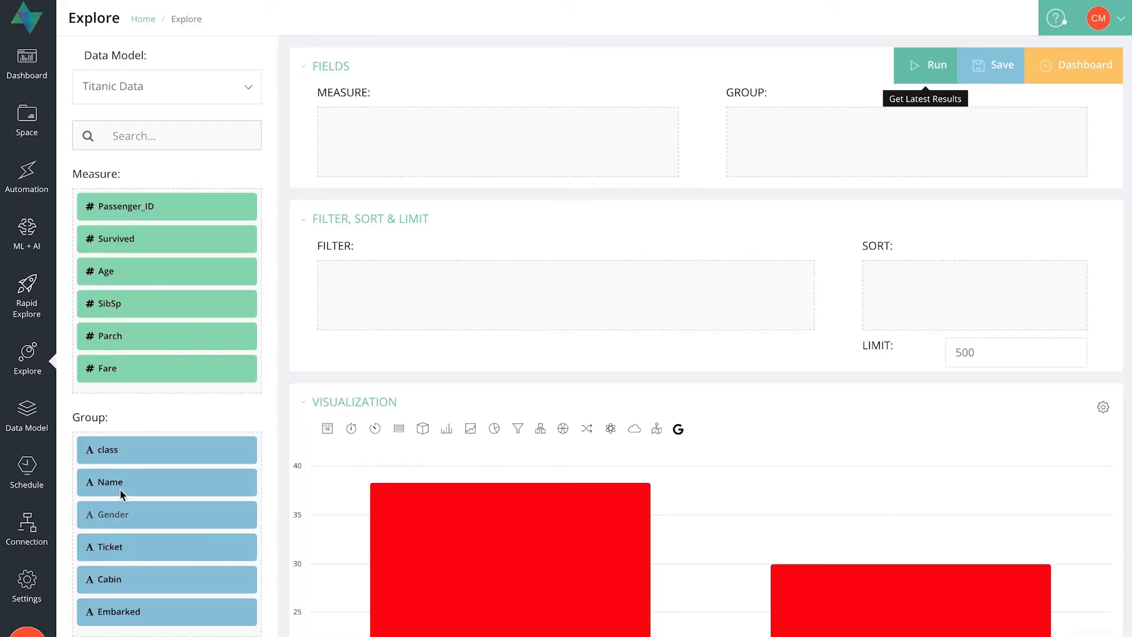
Group the Age measure by Name, show it as a Data table and look through the passenger rows.
drag(118, 487, 805, 141)
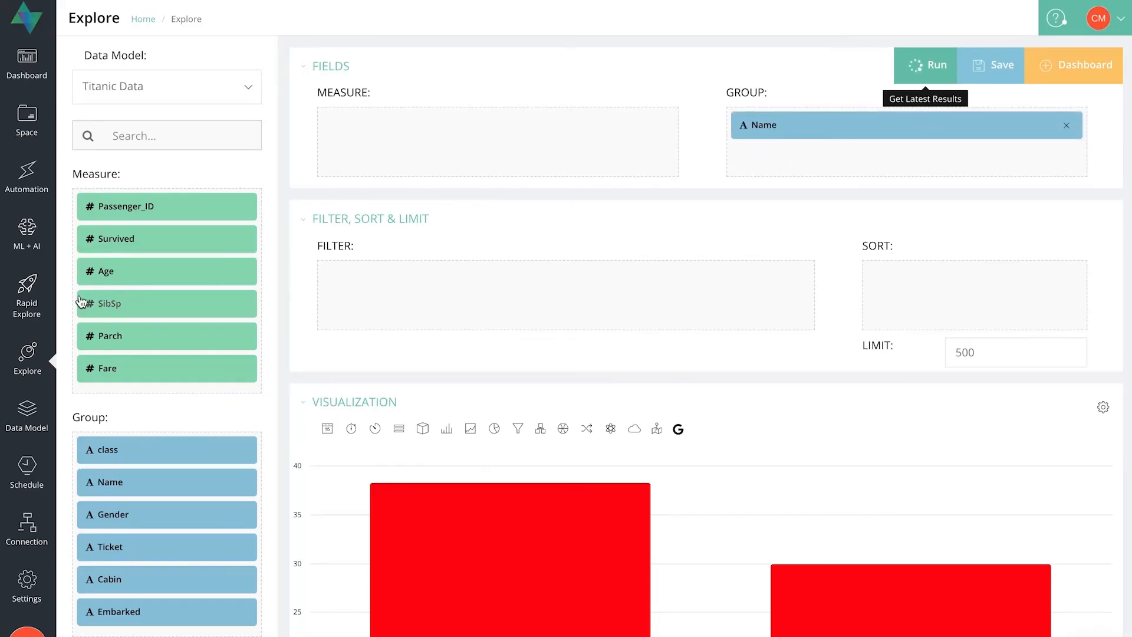
drag(112, 269, 400, 153)
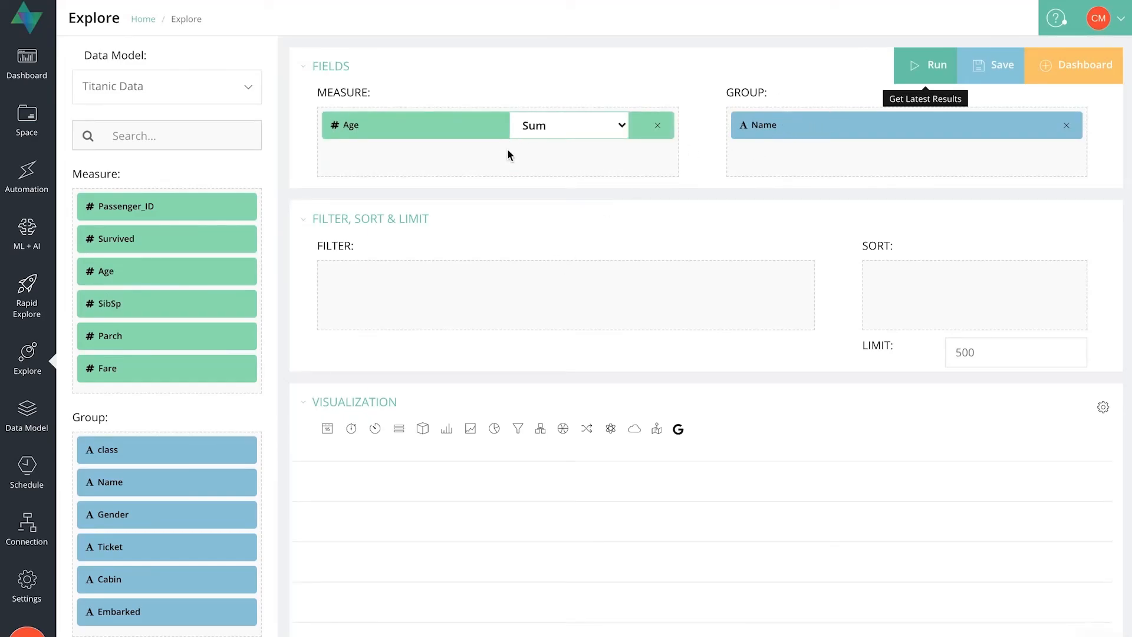
click(399, 432)
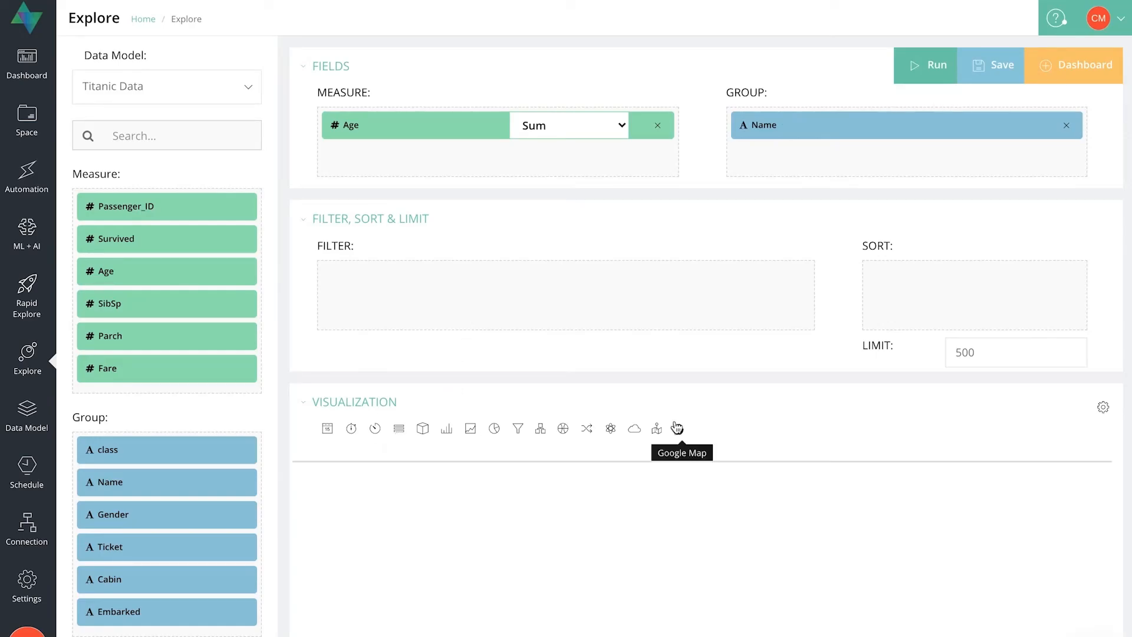
scroll(677, 429, down, 1)
scroll(677, 428, down, 1)
scroll(676, 423, down, 1)
scroll(675, 421, up, 1)
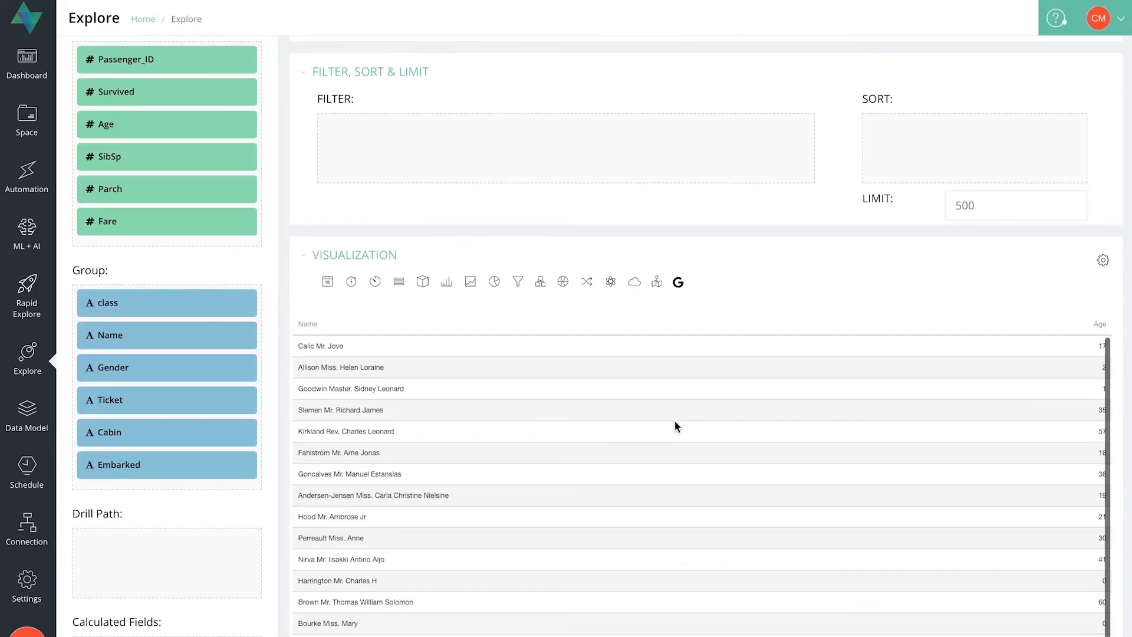
scroll(744, 208, down, 1)
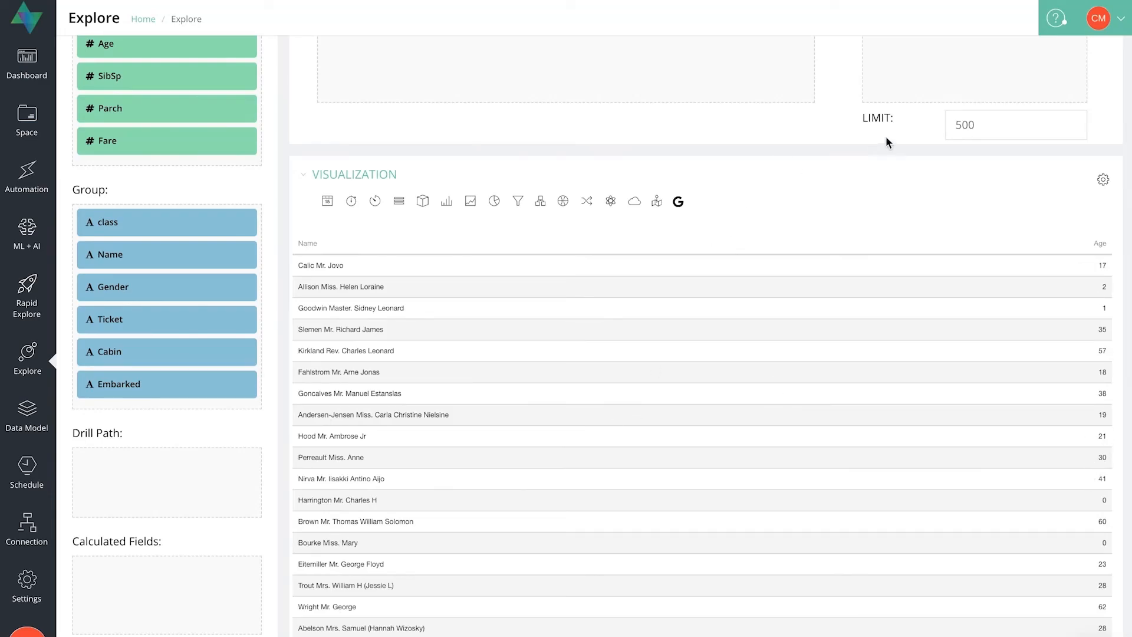
scroll(887, 142, up, 1)
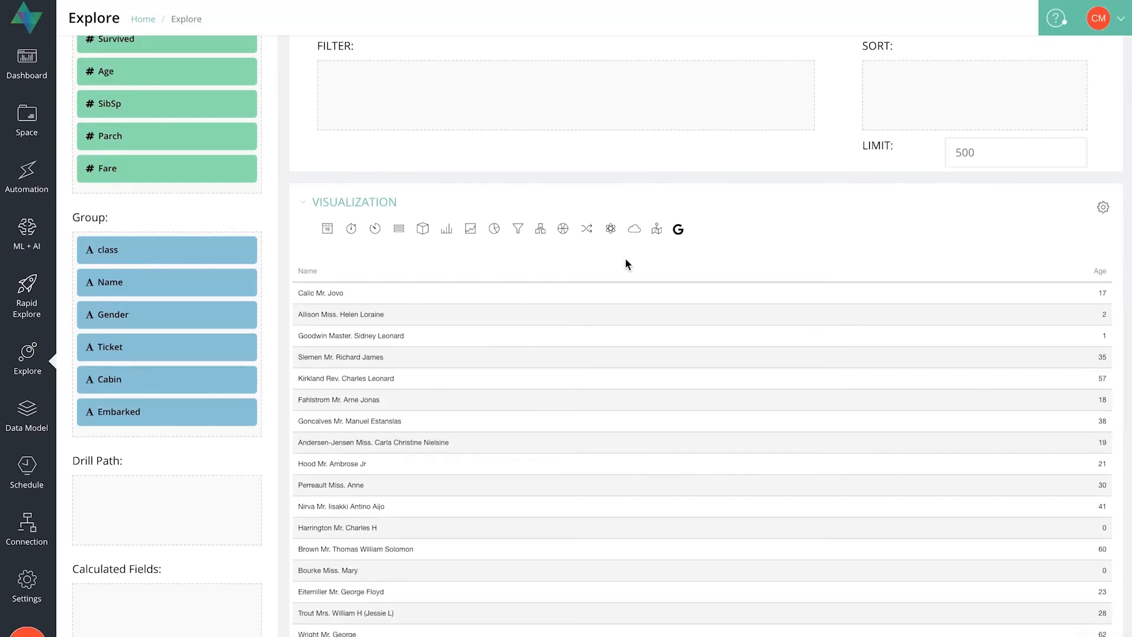
Sort the table by Name in Ascending order, run the query and review the sorted passenger list.
scroll(627, 263, up, 2)
drag(175, 352, 989, 168)
click(1029, 148)
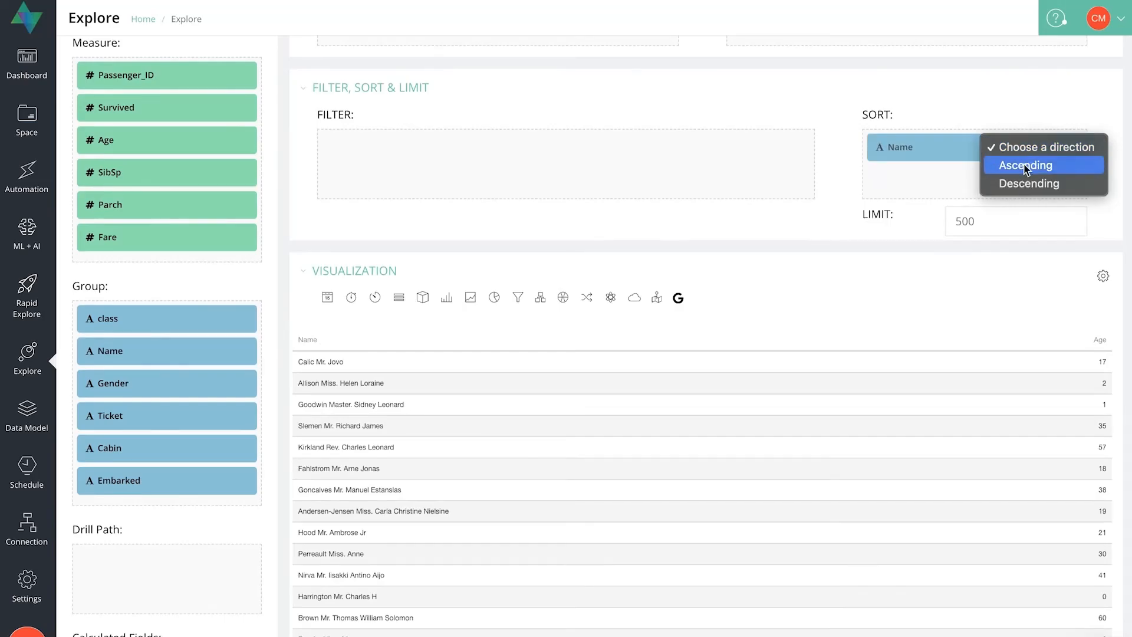
click(1028, 165)
scroll(916, 274, up, 3)
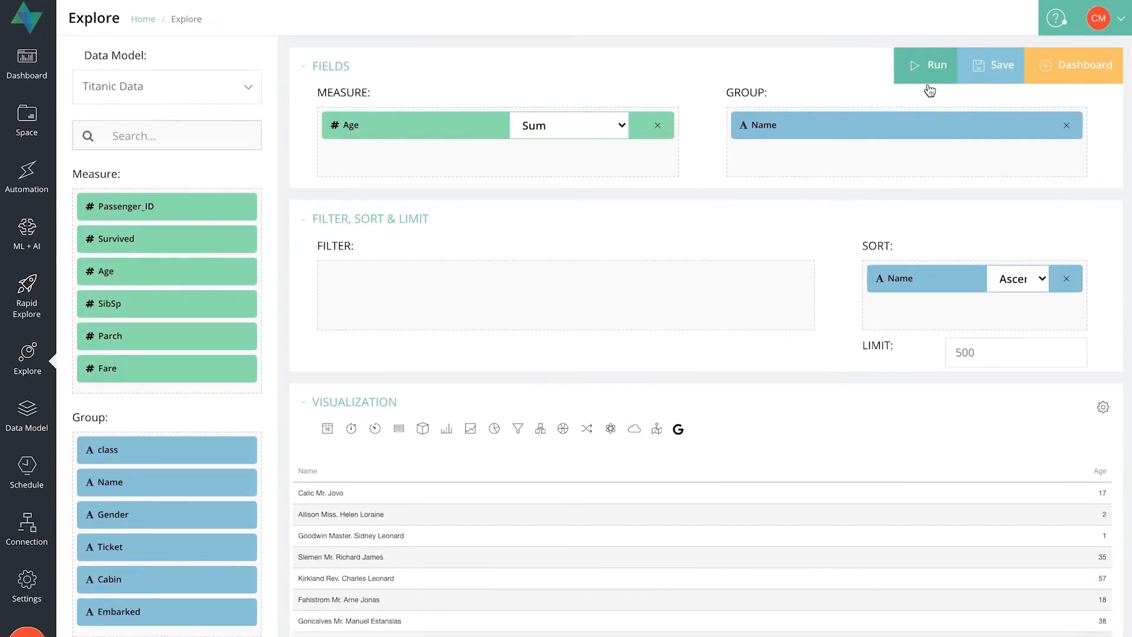
click(927, 72)
scroll(886, 410, down, 3)
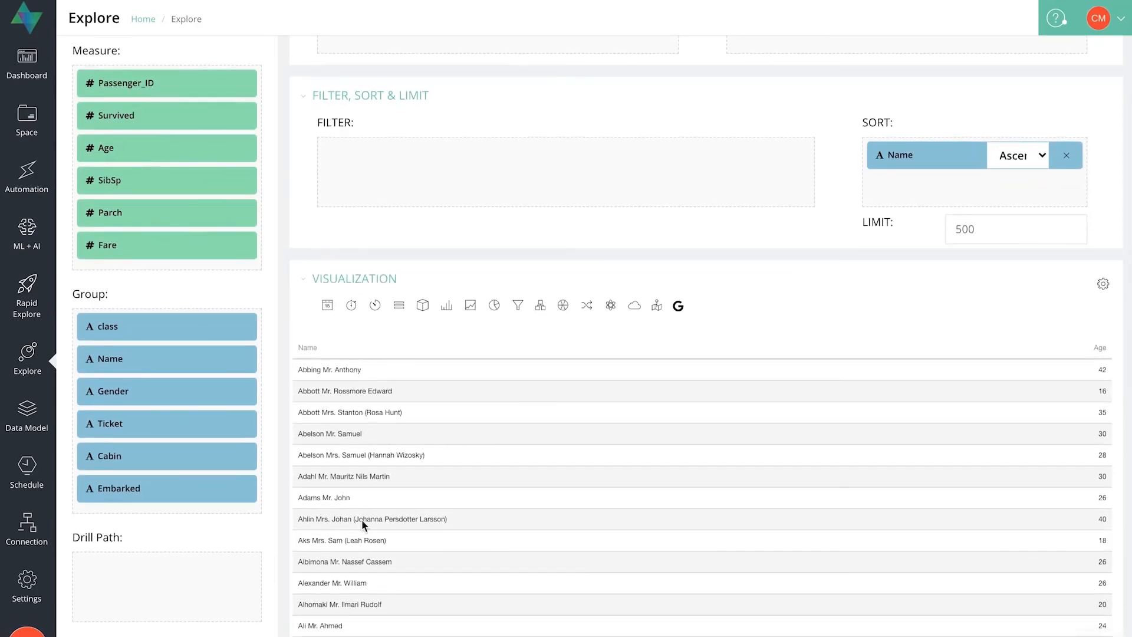
scroll(351, 625, down, 1)
scroll(351, 625, up, 2)
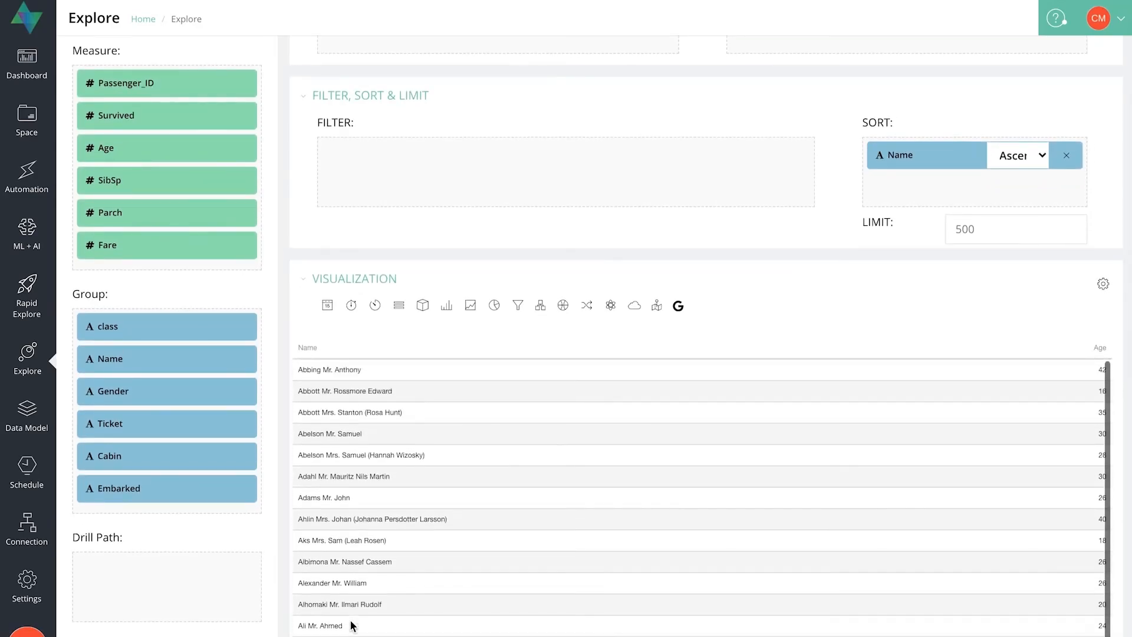
Replace the Name sort with the Age field in Descending order.
scroll(759, 303, up, 2)
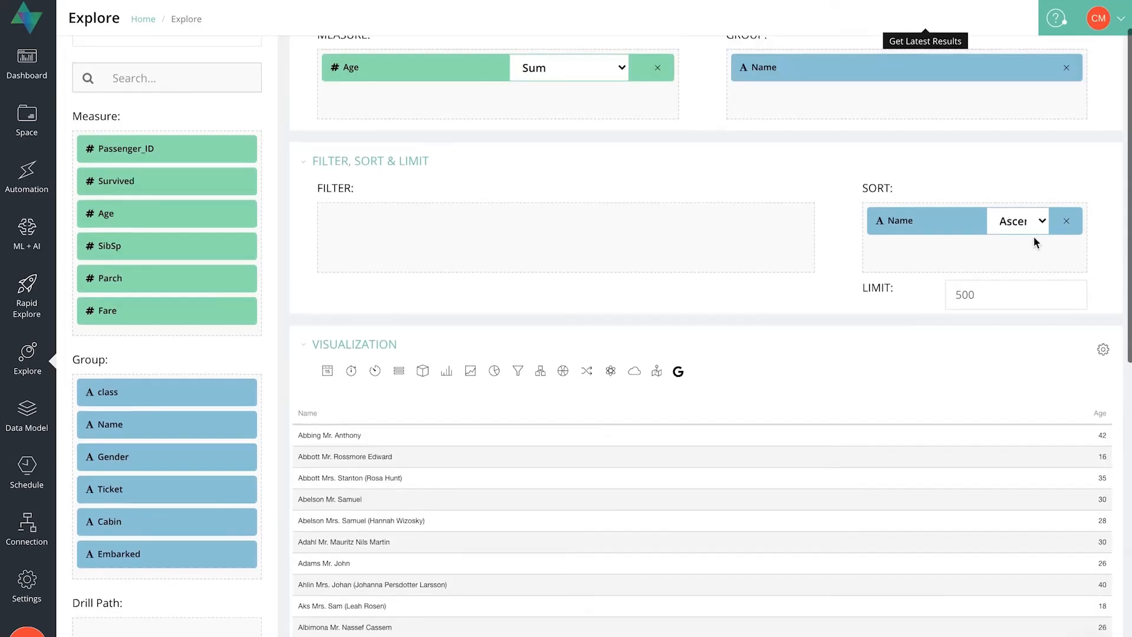
click(1068, 225)
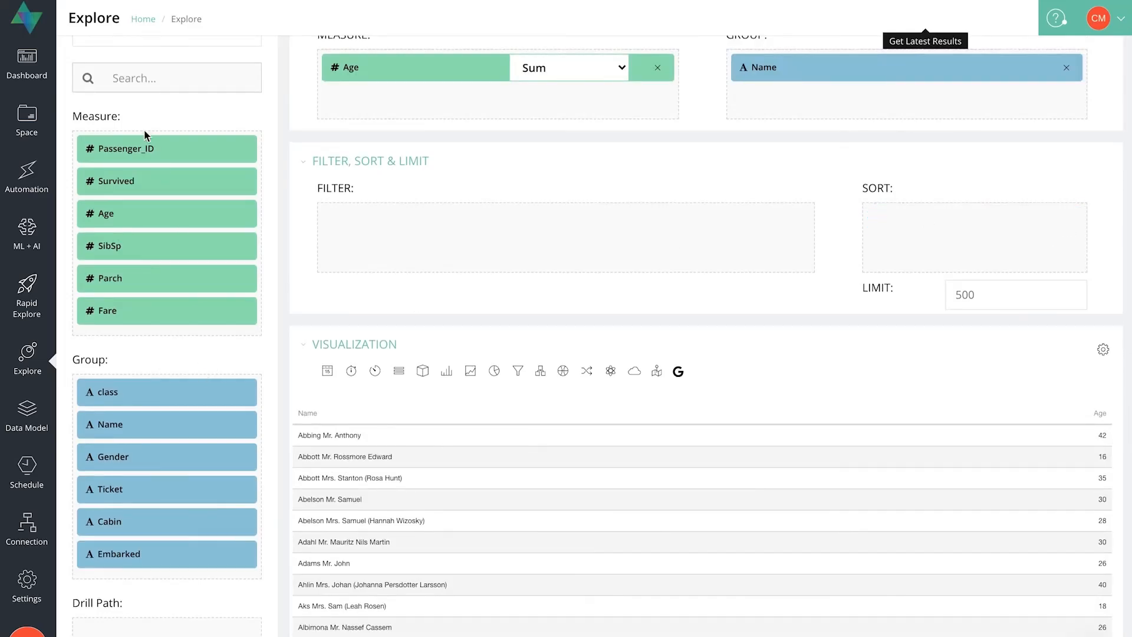
drag(99, 214, 904, 219)
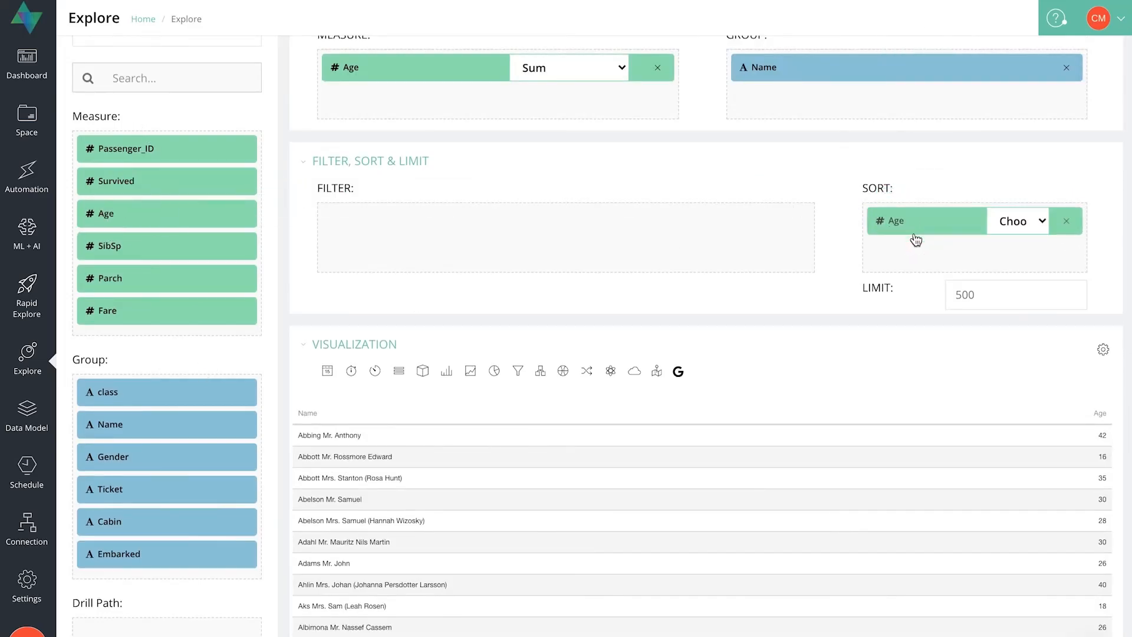
click(1005, 223)
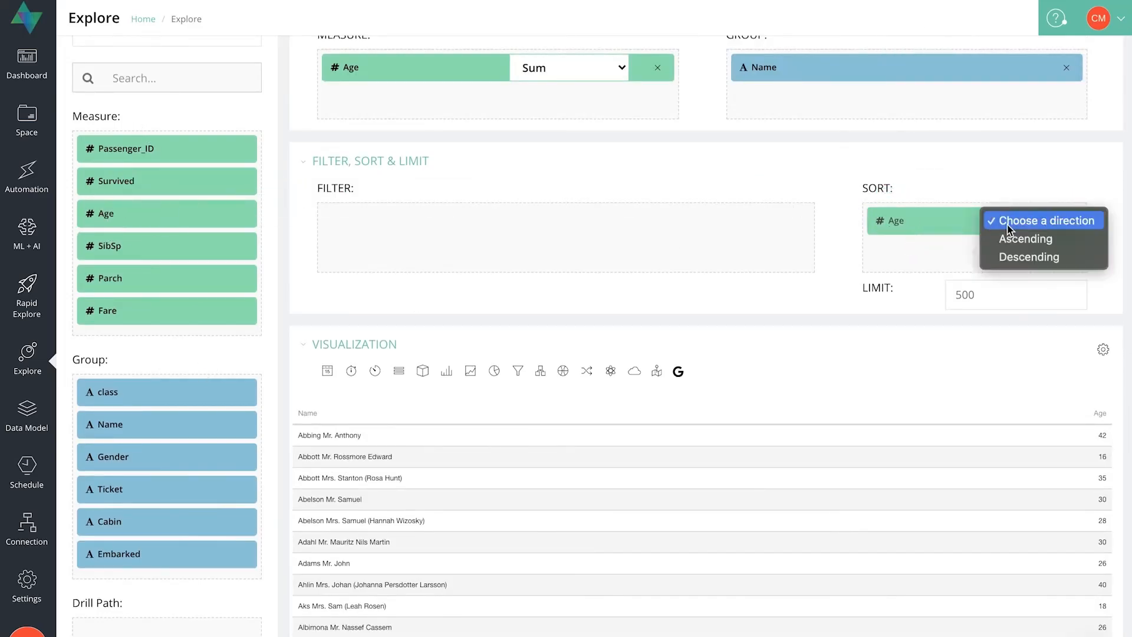
click(1008, 259)
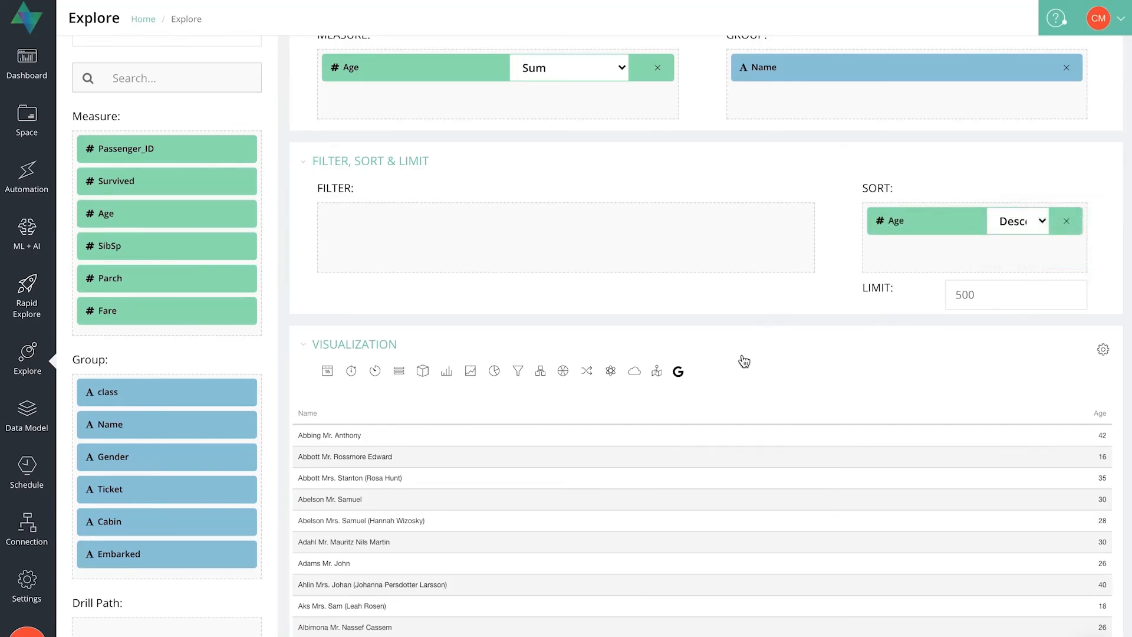
Run the query and look through the passenger table sorted by Age.
scroll(745, 361, up, 2)
click(926, 65)
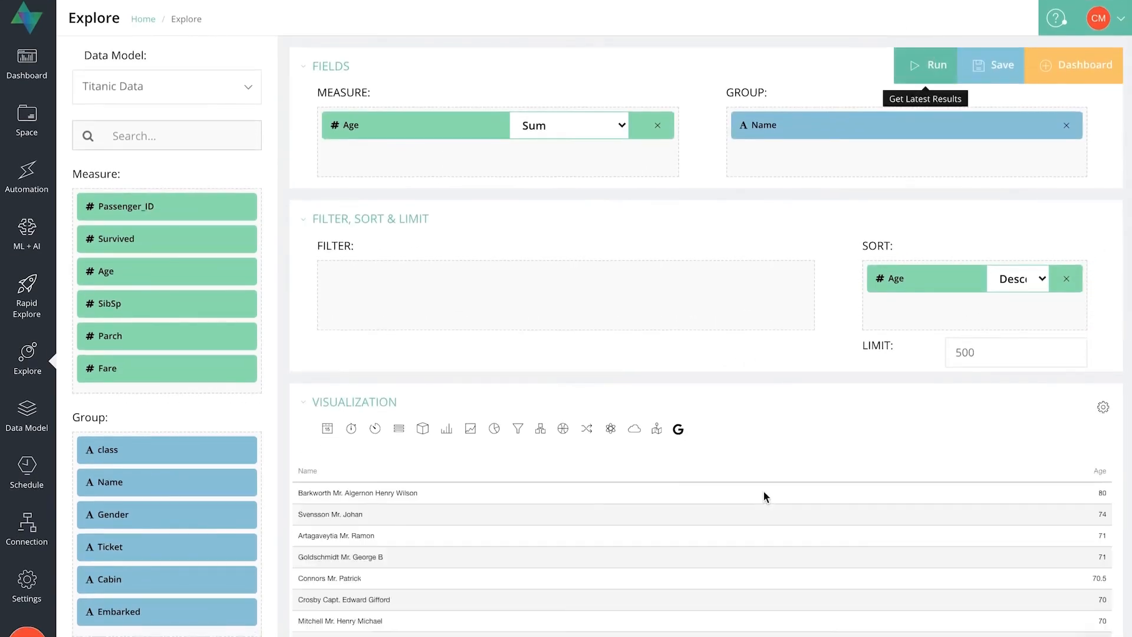
scroll(763, 490, down, 3)
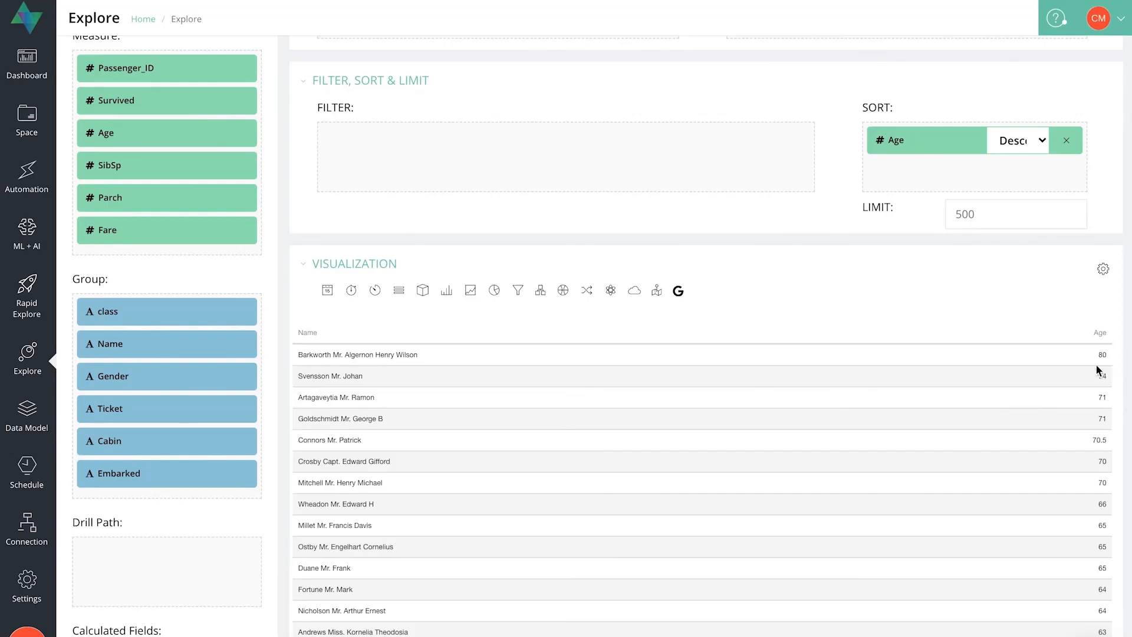
scroll(1095, 413, down, 2)
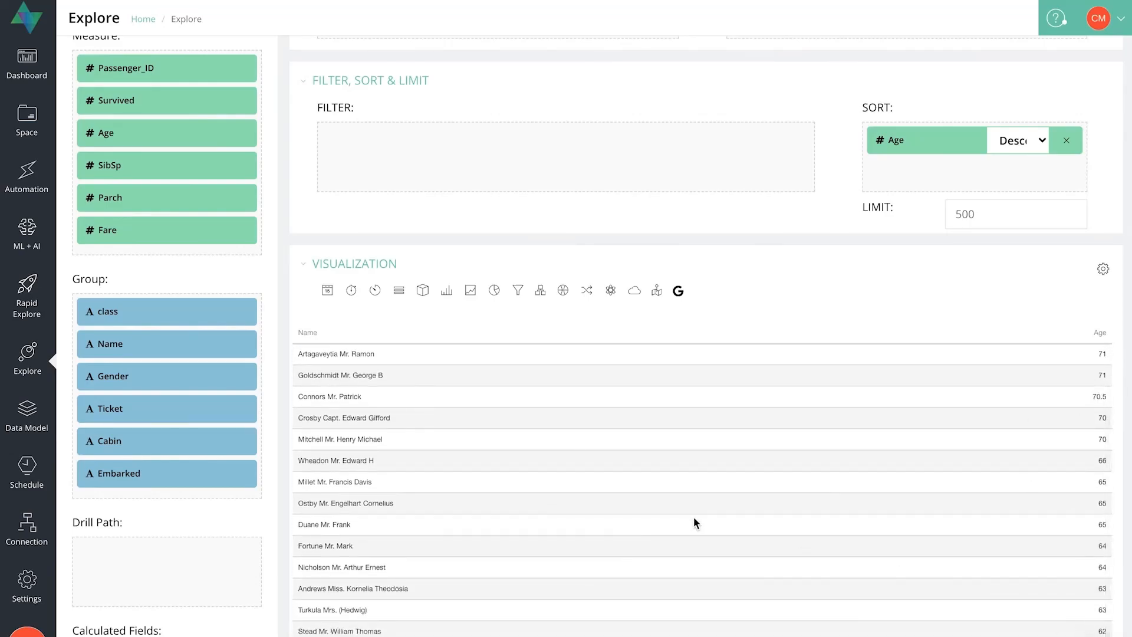
Set the row limit to 10, run the query and review the shortened passenger table.
scroll(674, 522, up, 2)
scroll(850, 272, up, 1)
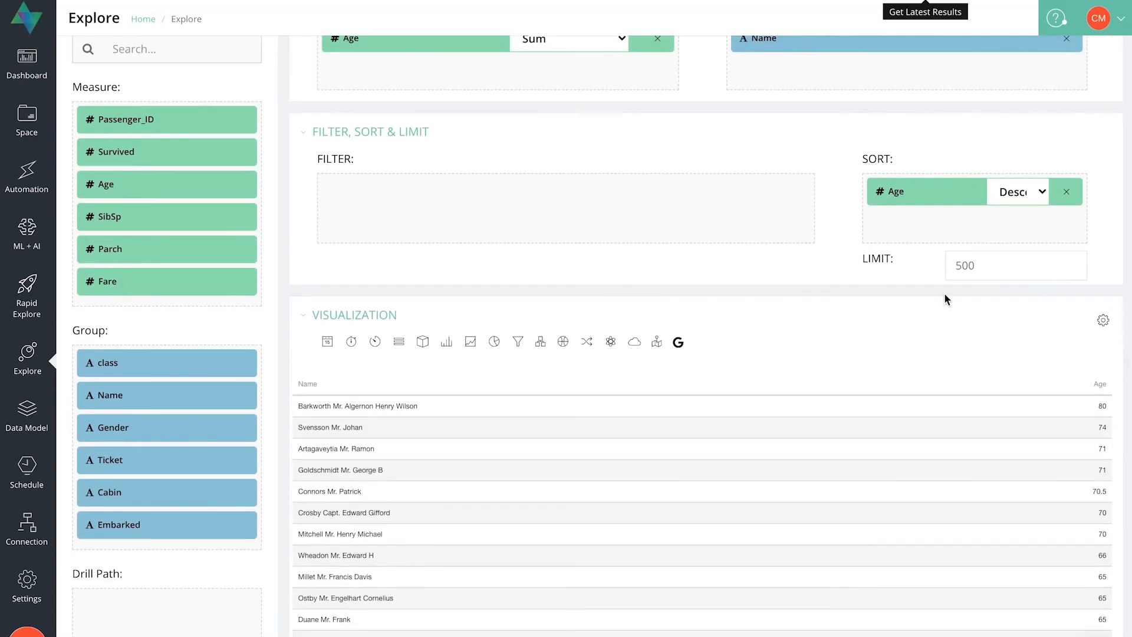
click(977, 266)
key(BackSpace)
key(BackSpace)
key(BackSpace)
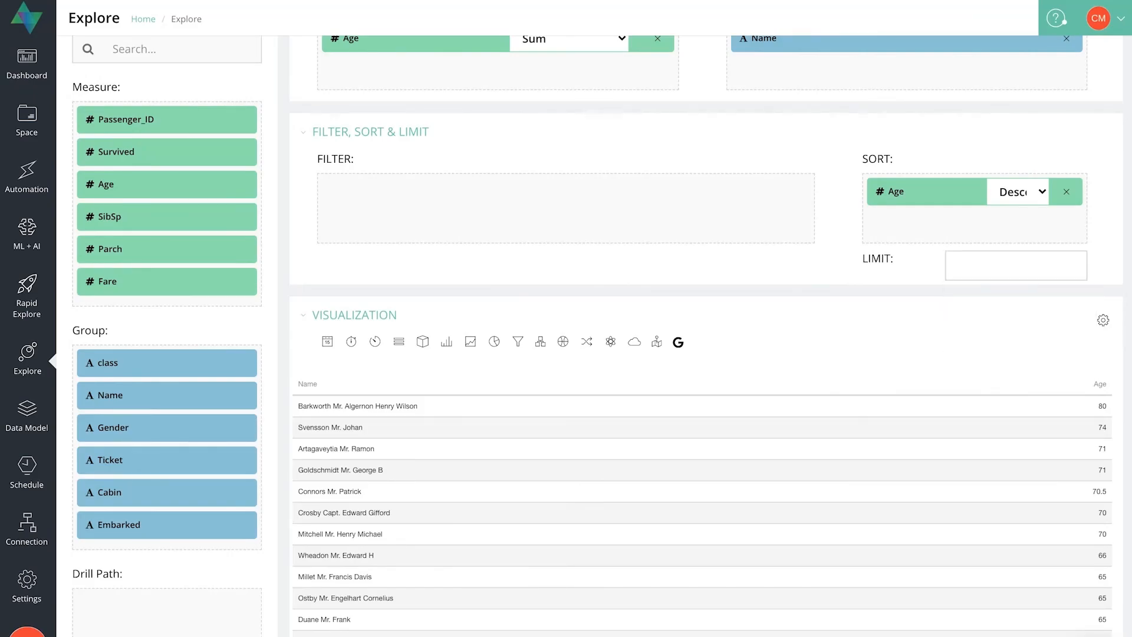
text(1)
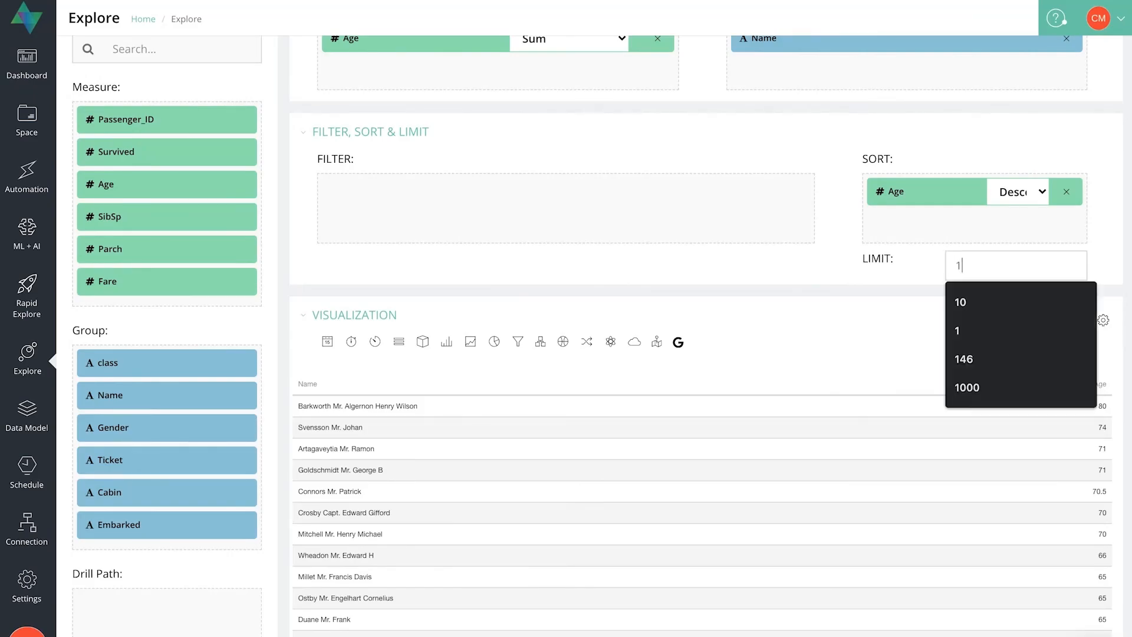
text(10)
click(761, 255)
scroll(848, 317, up, 3)
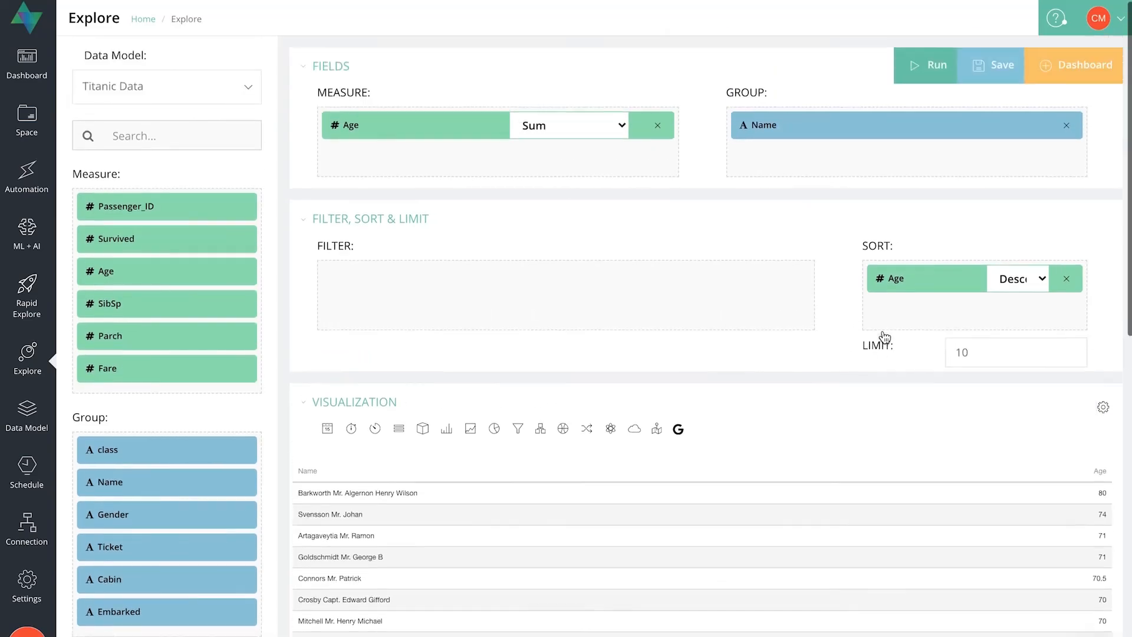
click(932, 70)
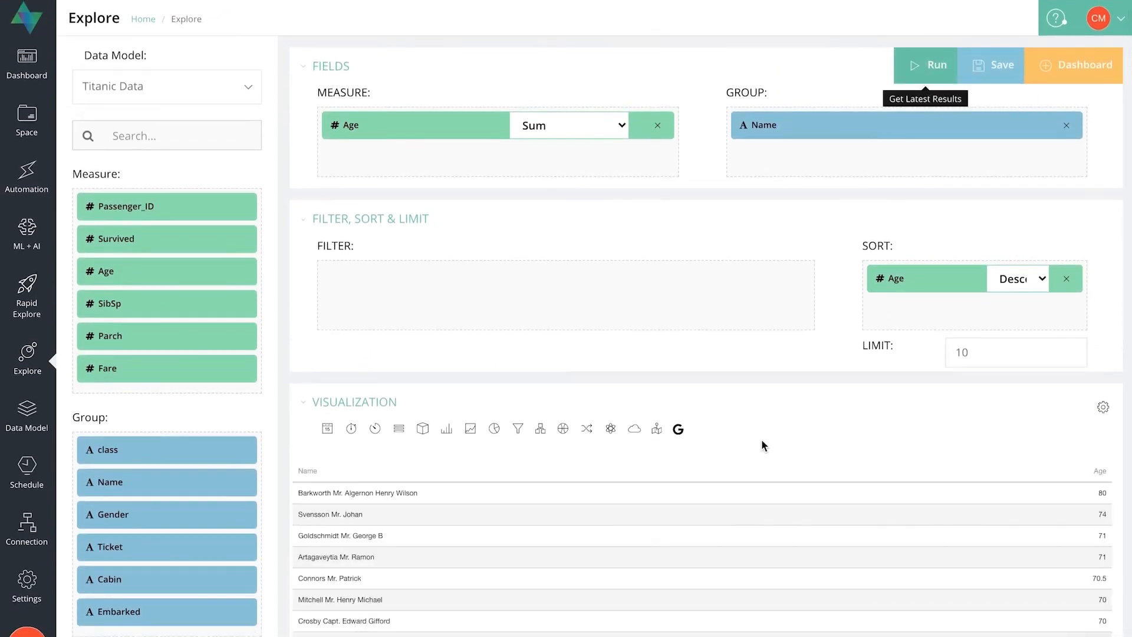
scroll(762, 439, down, 4)
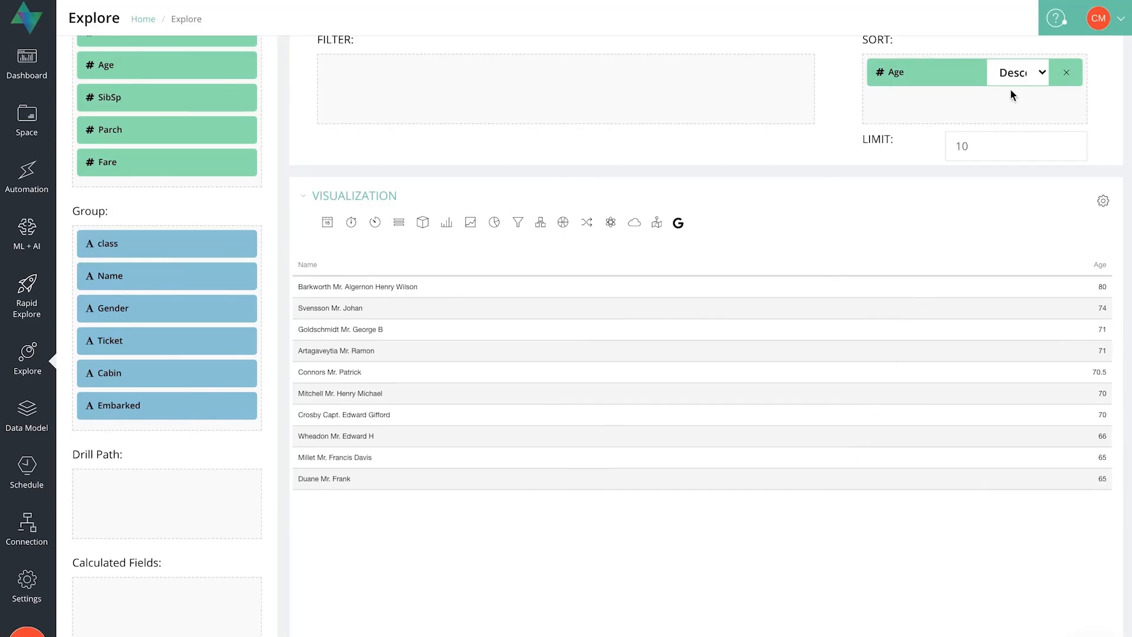
Set the row limit to 3, run the query and view the resulting table.
click(973, 144)
text(3)
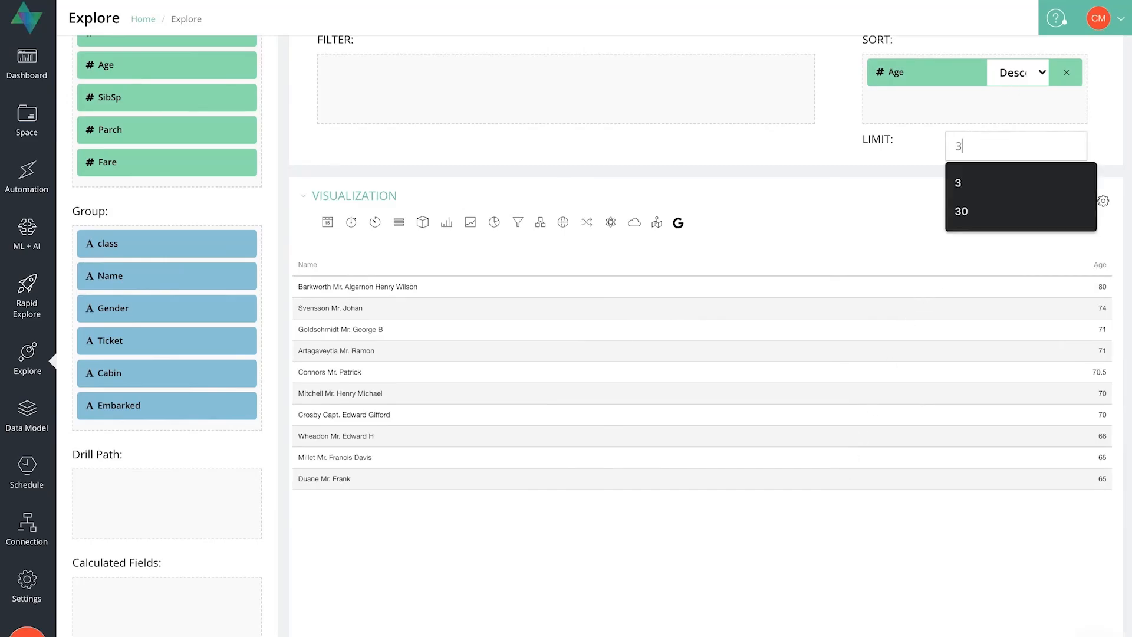
scroll(817, 215, up, 4)
click(915, 67)
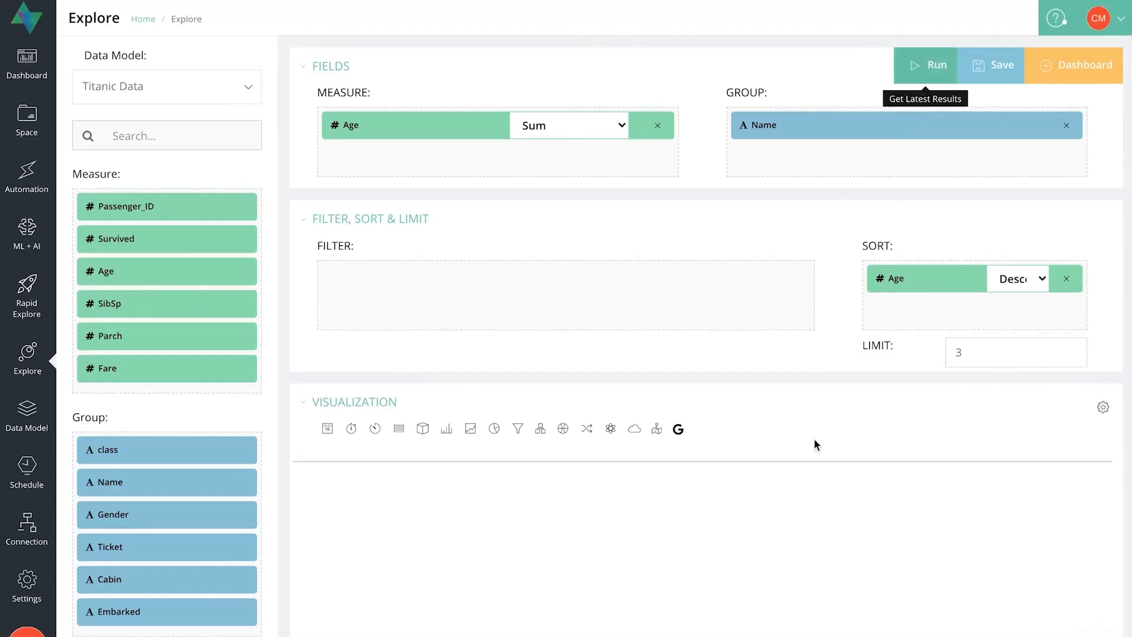
scroll(816, 443, down, 1)
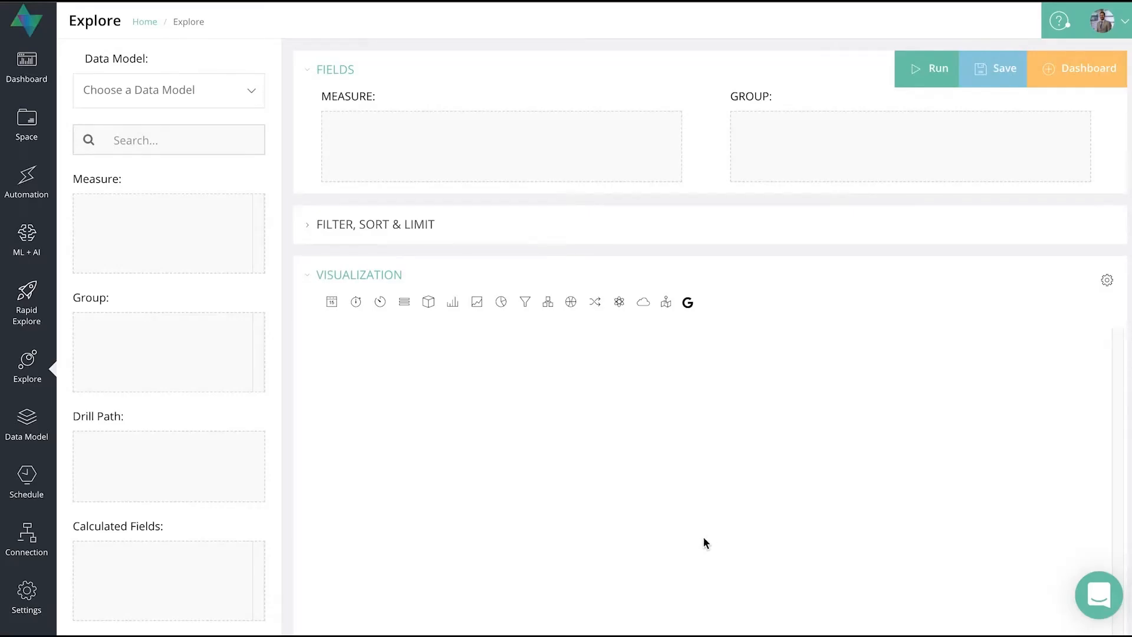
Load the New Support Tickets data model.
click(211, 96)
text(New)
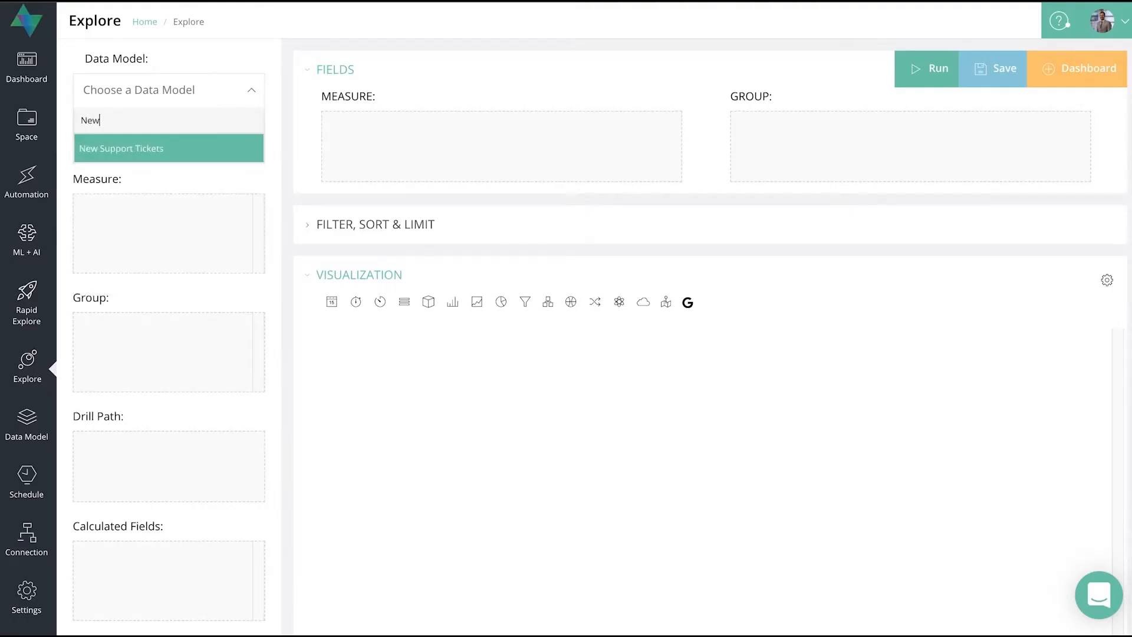
click(203, 148)
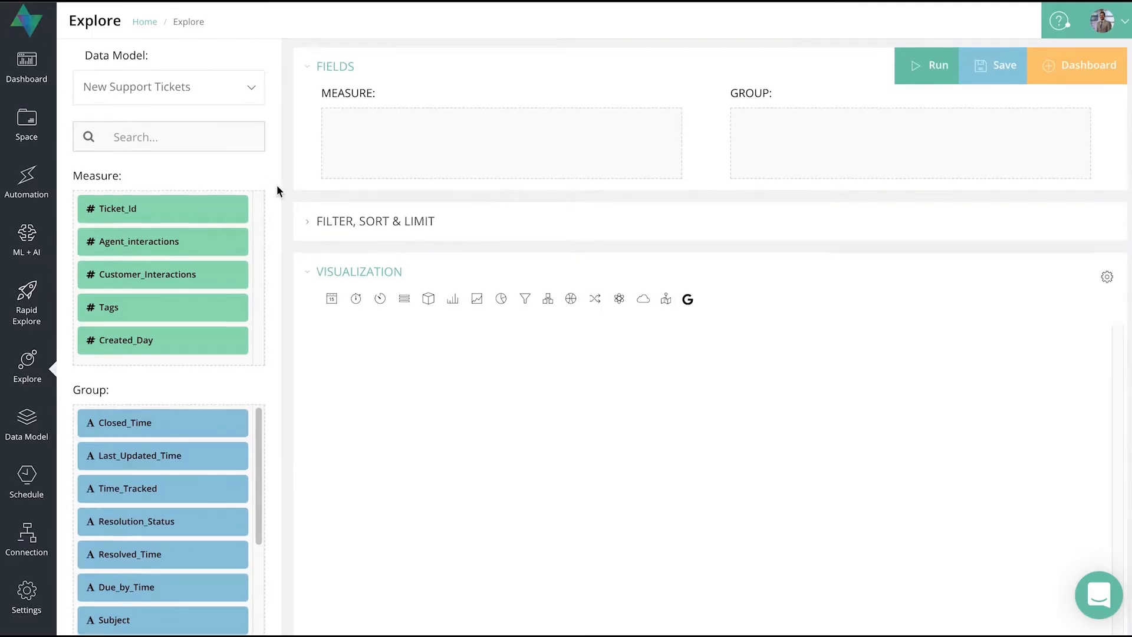
Start a new calculated field and name it "SUM ticket ID".
scroll(277, 187, down, 7)
scroll(277, 186, down, 1)
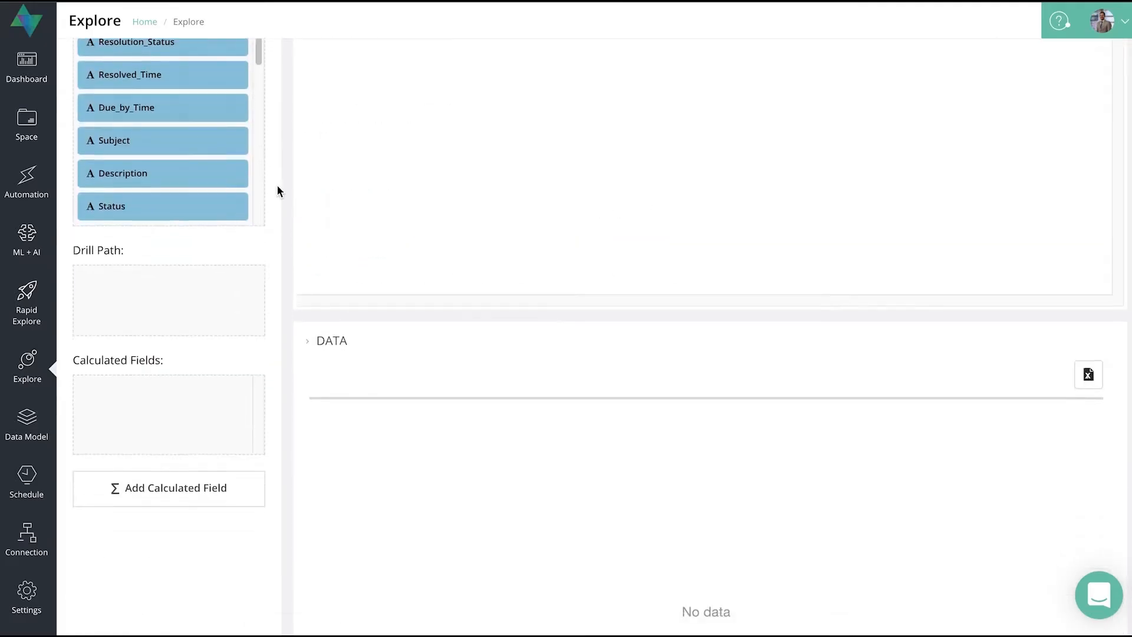
scroll(277, 191, down, 1)
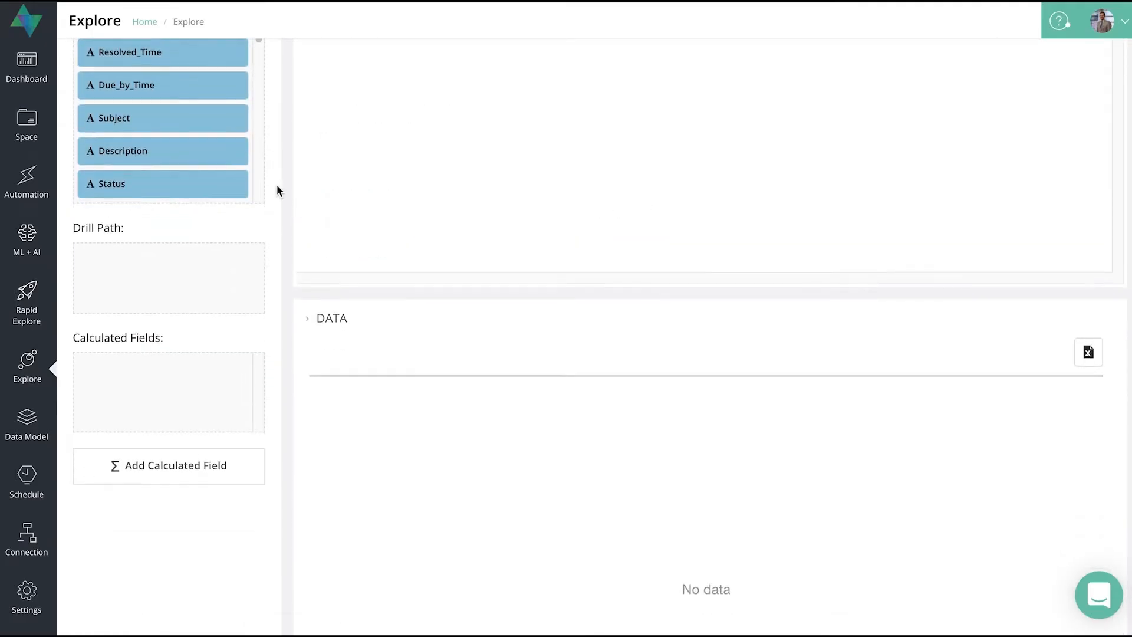
click(217, 479)
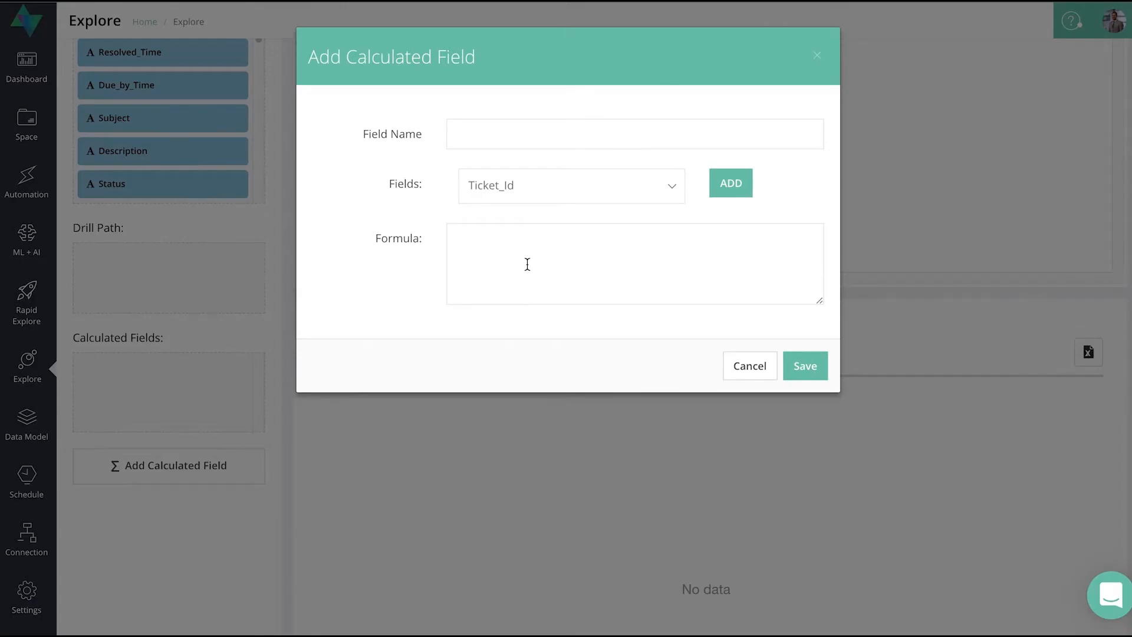
click(503, 134)
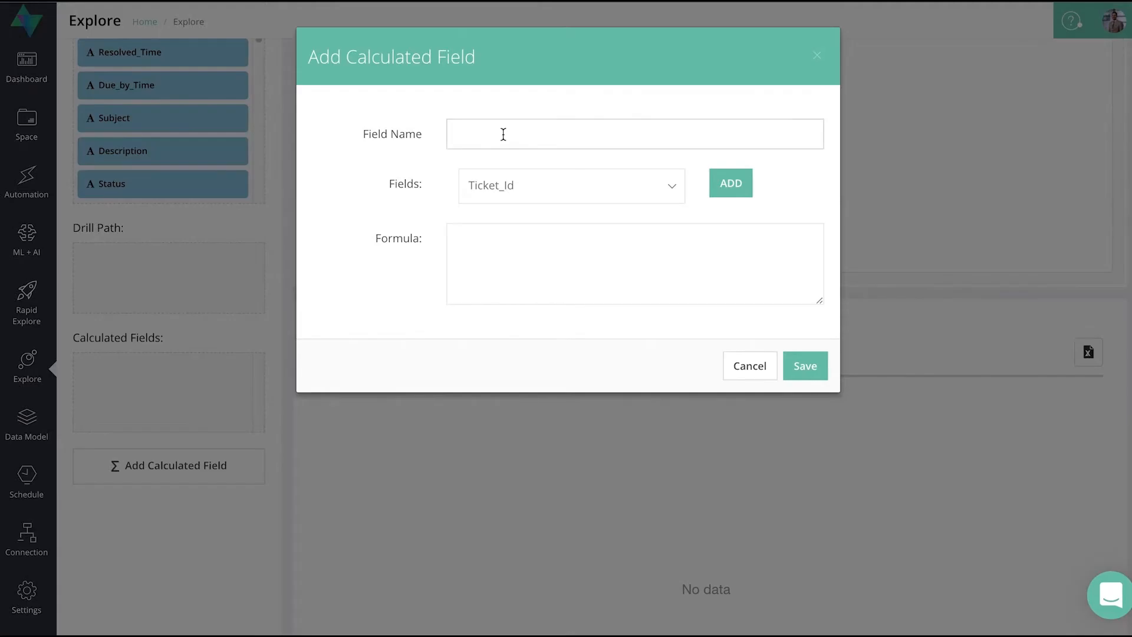
text(SUM ticket ID)
Enter the formula SUM(`Ticket_Id`) for the calculated field and save it.
click(540, 244)
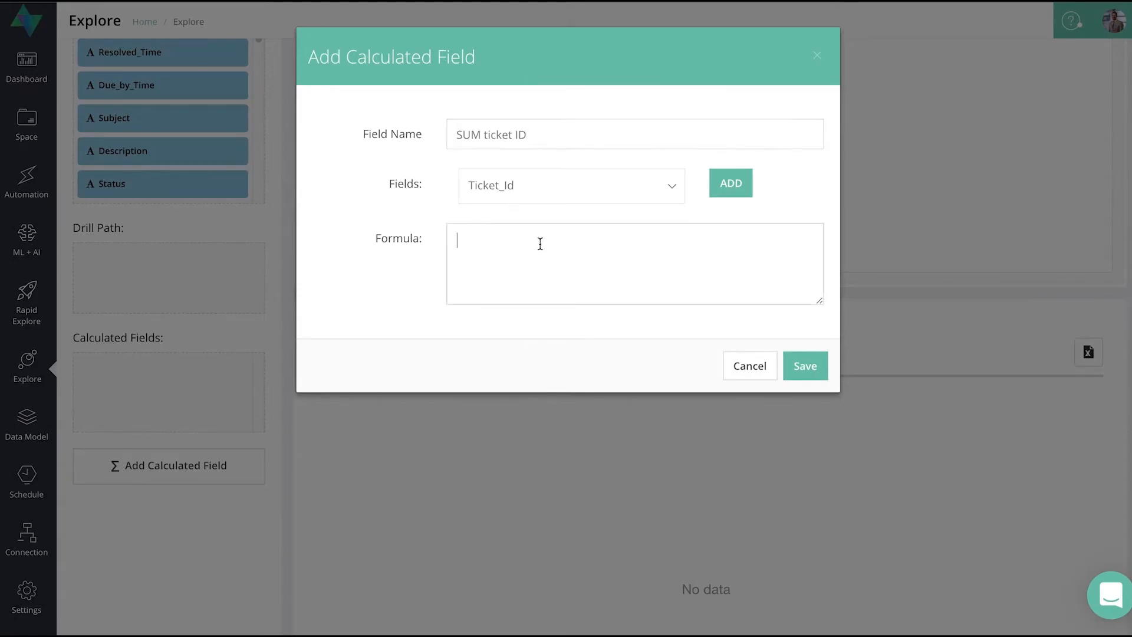
text(SUM()
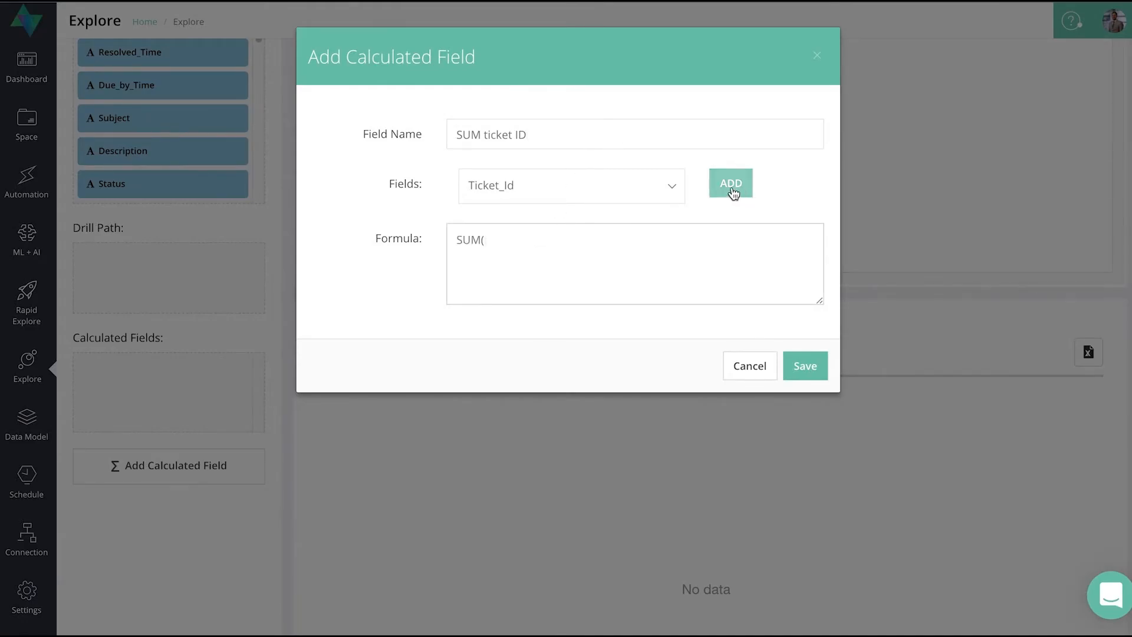
click(642, 195)
click(530, 245)
click(731, 183)
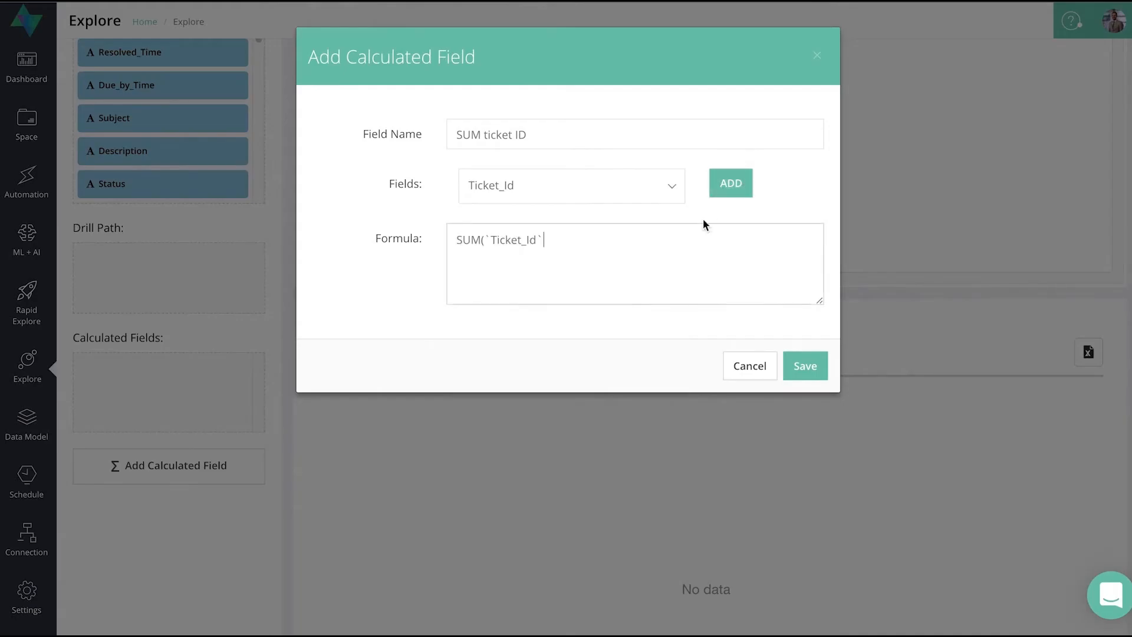
text())
click(809, 371)
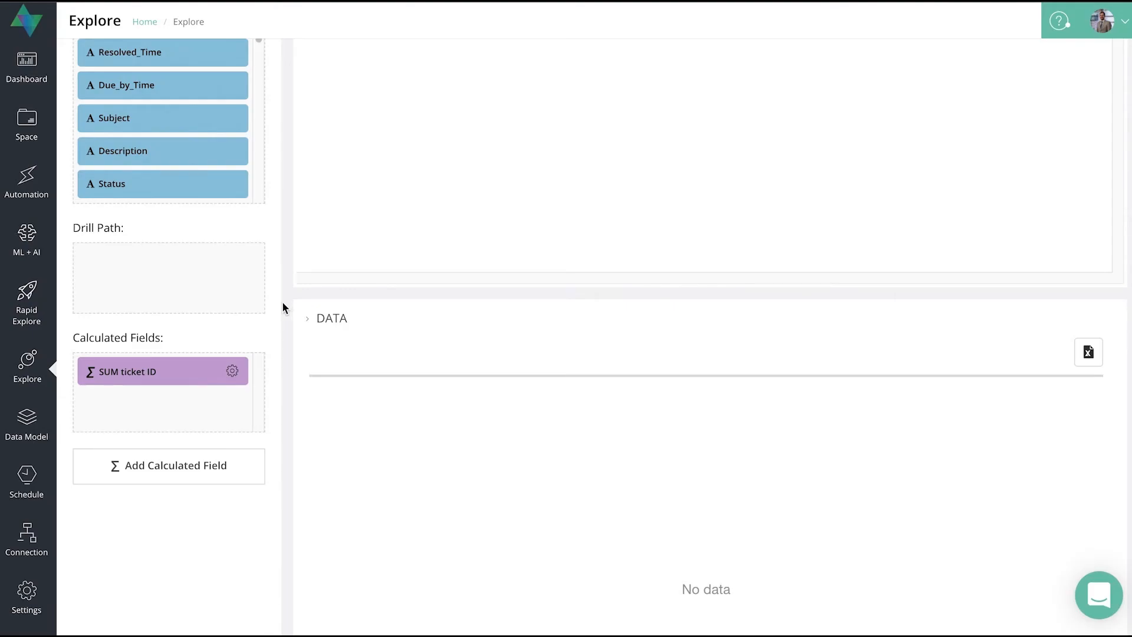
Use the SUM ticket ID calculated field as the measure and group it by Status.
click(176, 376)
drag(177, 376, 423, 139)
scroll(253, 542, down, 1)
scroll(253, 545, down, 2)
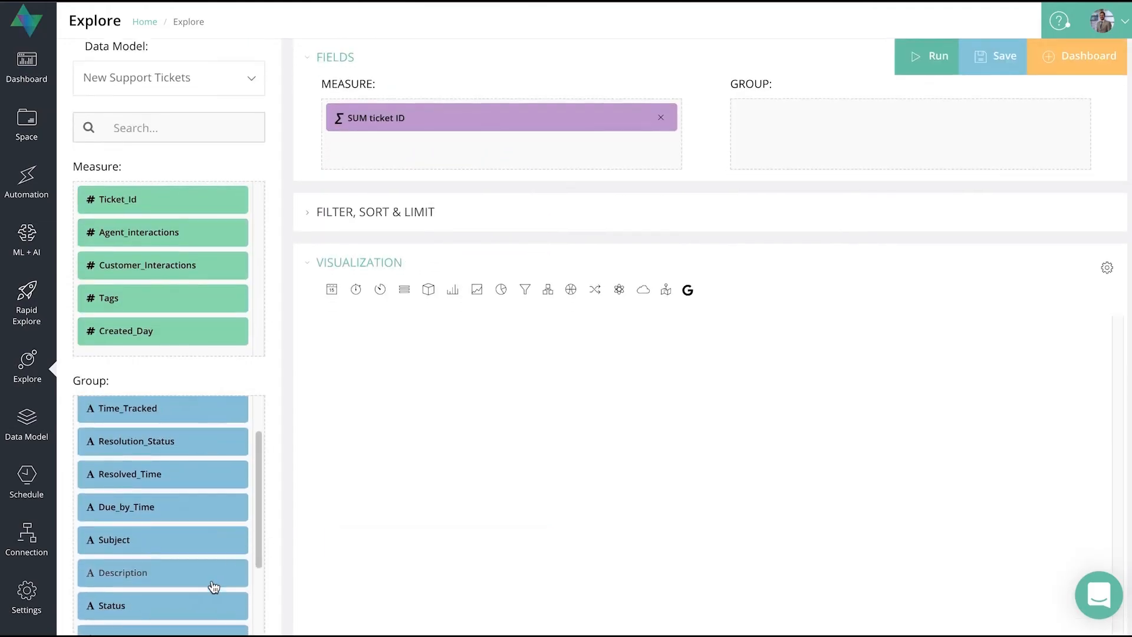
drag(212, 602, 866, 144)
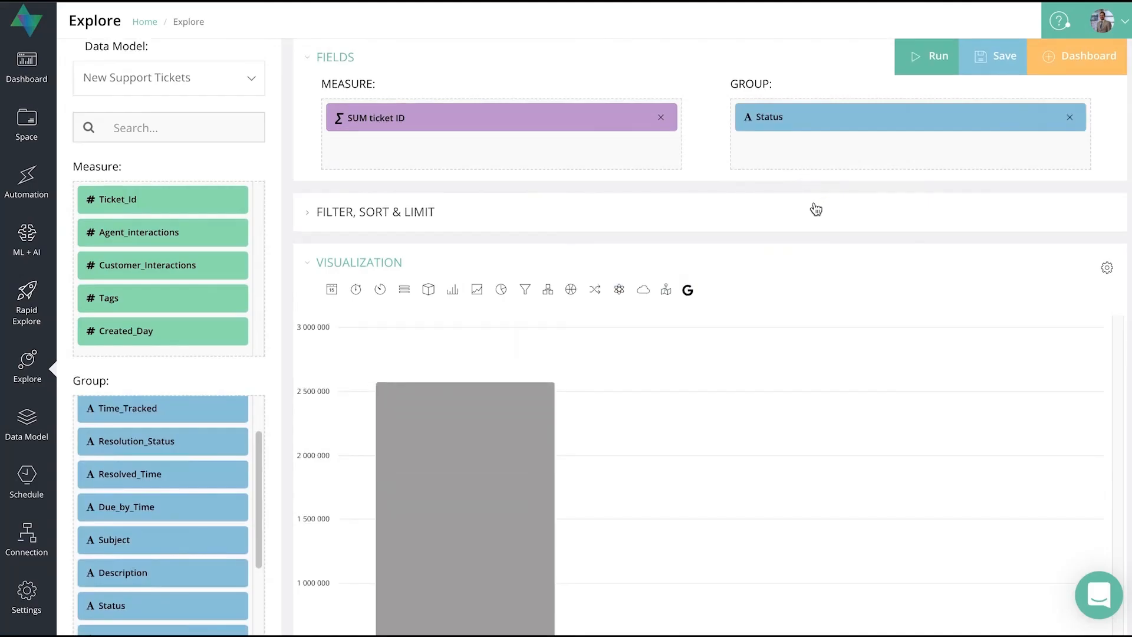
Open the SUM ticket ID calculated field for editing and delete it from the calculated fields, confirming the deletion.
scroll(814, 218, down, 4)
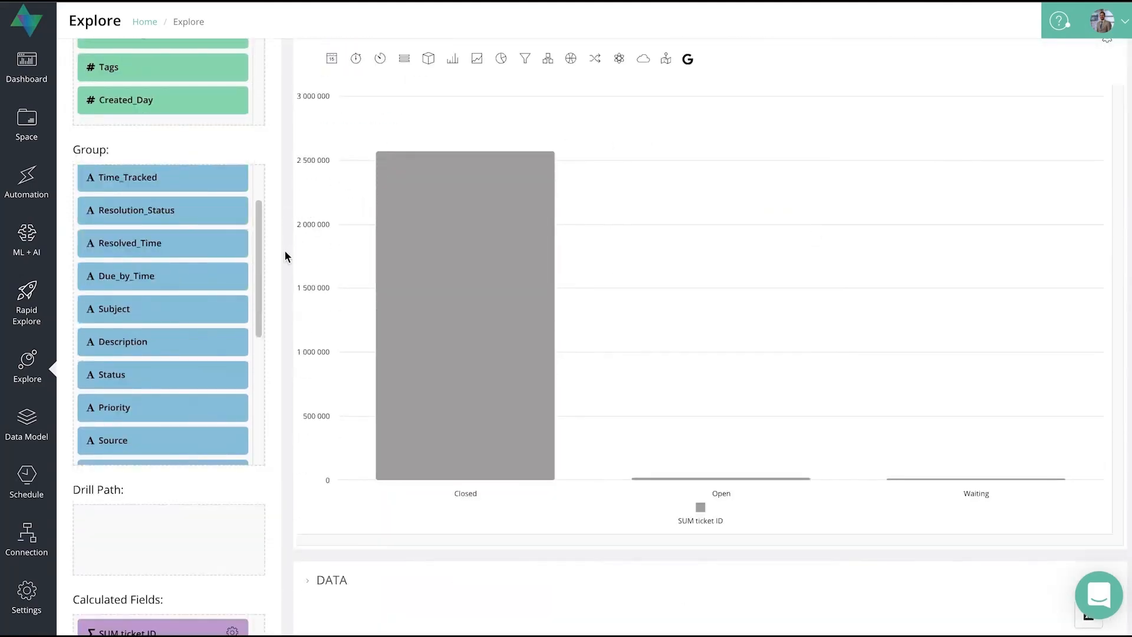
scroll(272, 260, down, 1)
scroll(271, 261, down, 2)
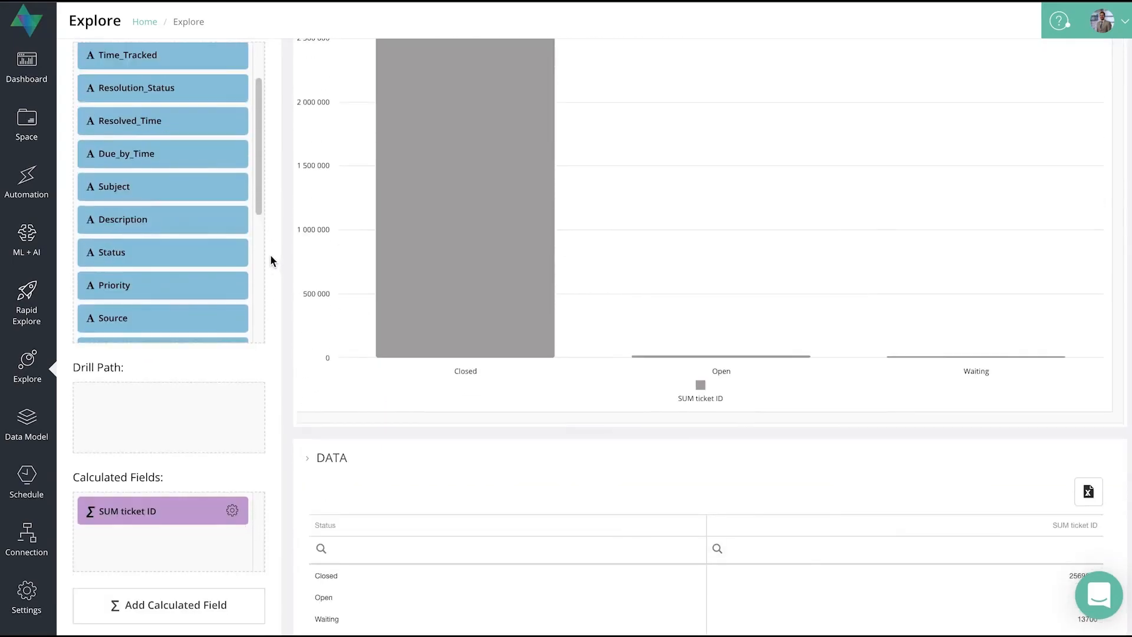
click(233, 514)
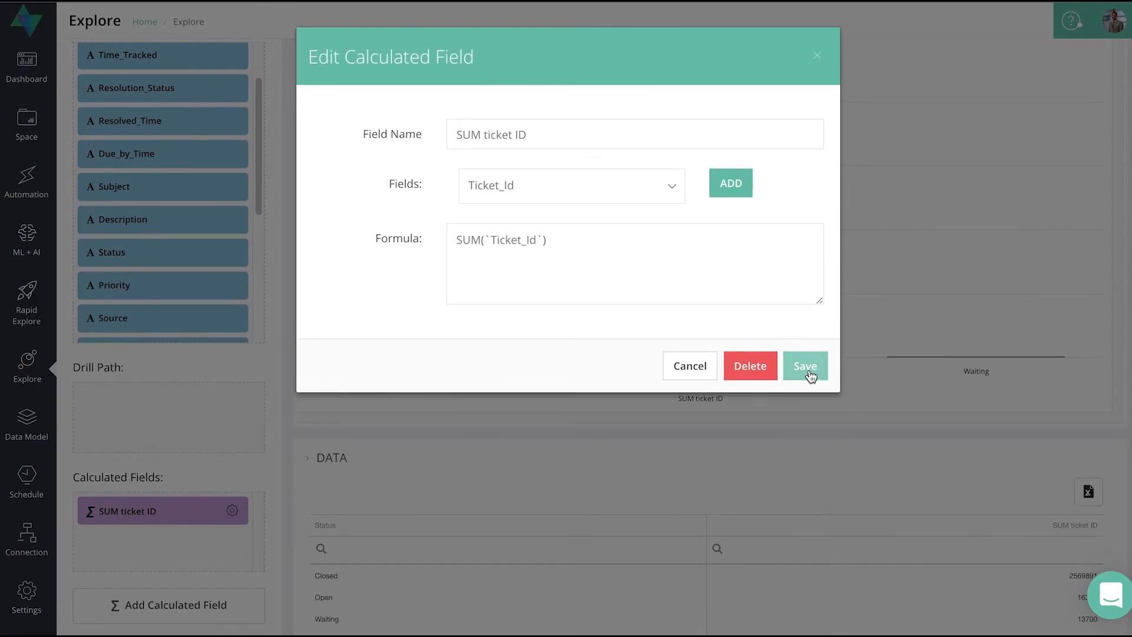
click(740, 375)
click(506, 415)
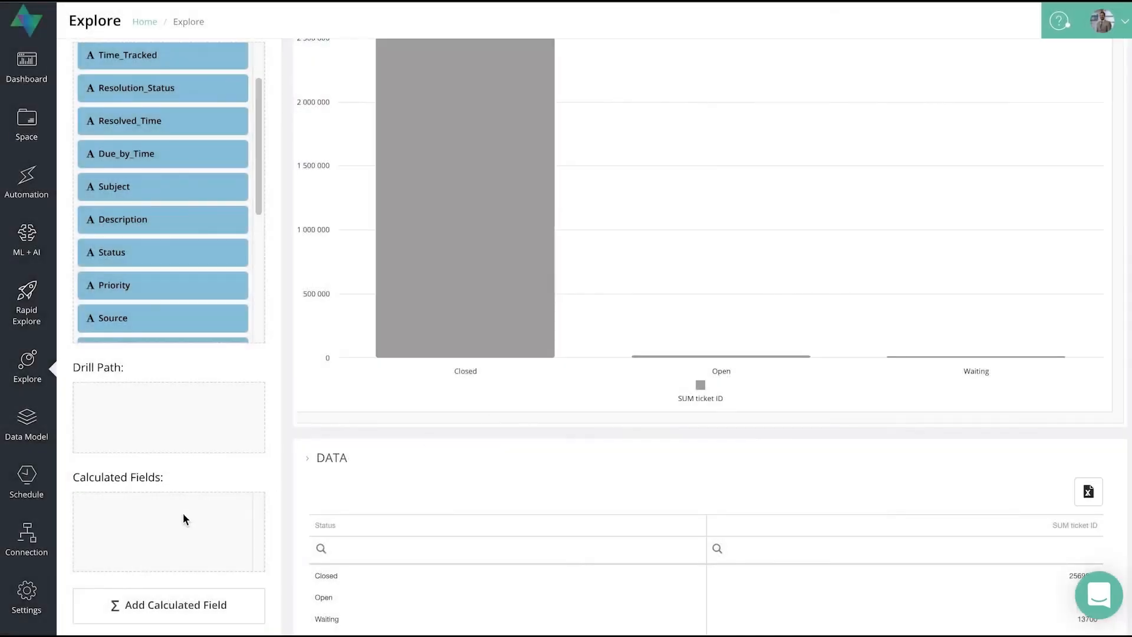